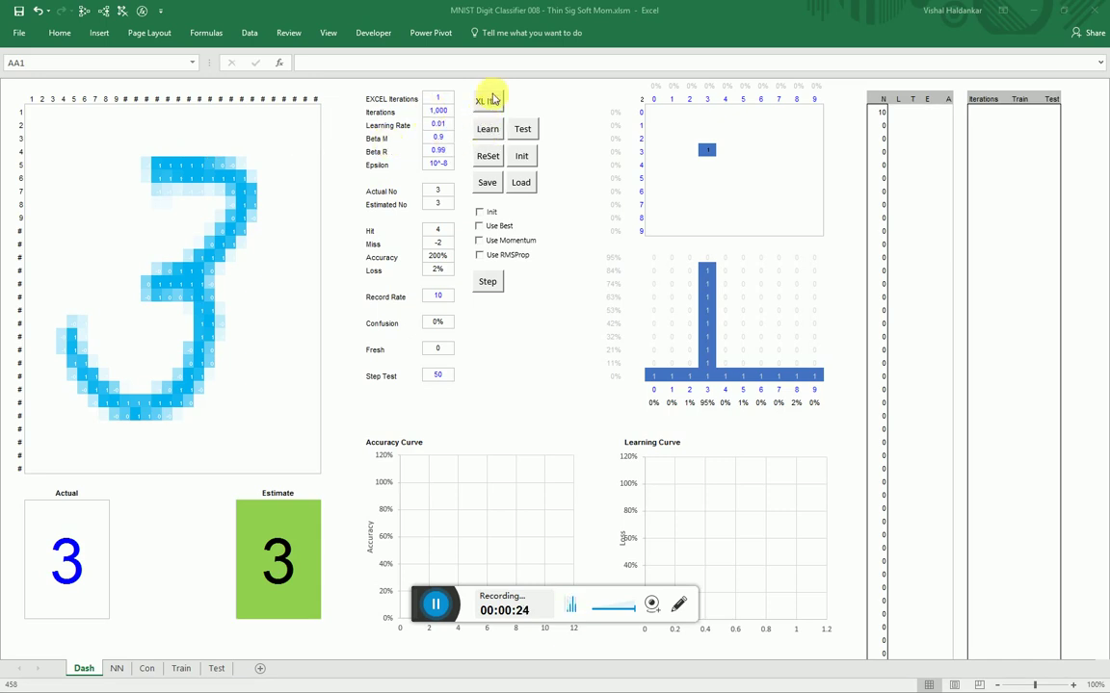
Reset the Dash classifier three times until a 6 estimated as 5 appears
click(490, 159)
click(489, 159)
click(488, 159)
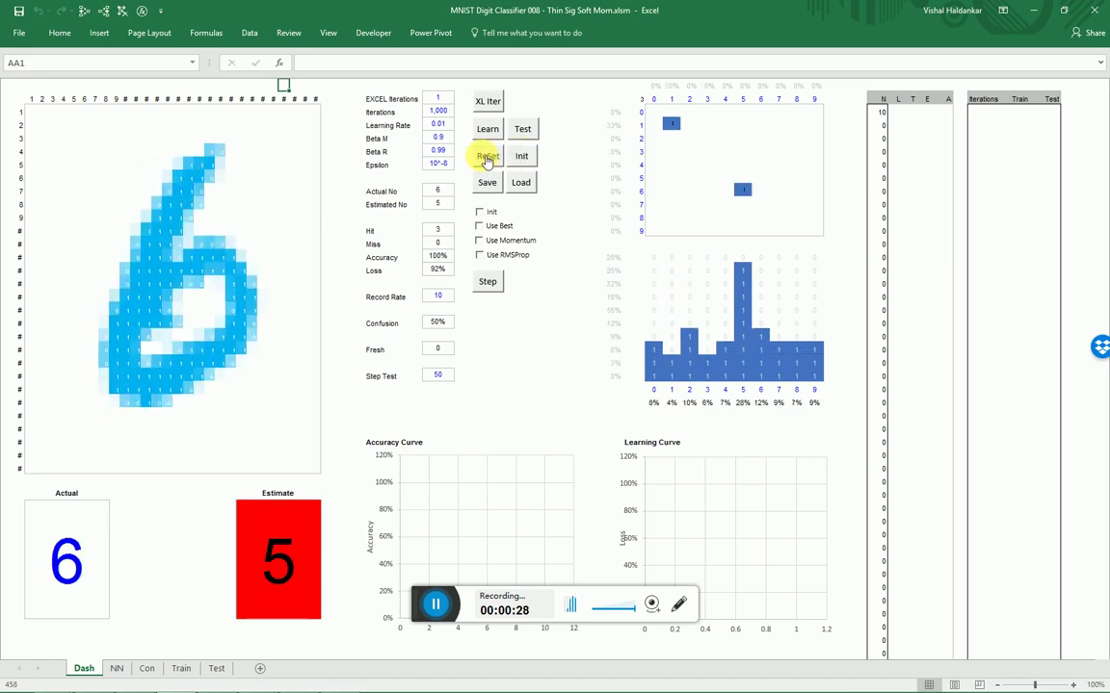
On the NN sheet, select blocks of W1 weights and the b1 bias cell J13
click(121, 667)
drag(428, 188, 782, 308)
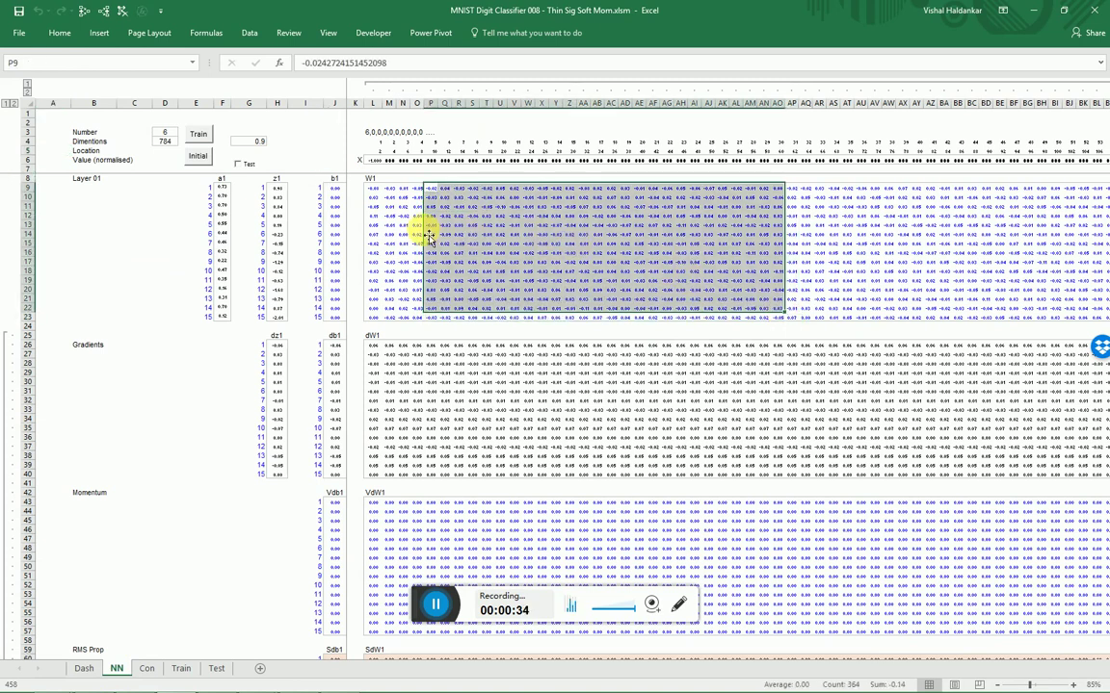
drag(390, 207, 584, 246)
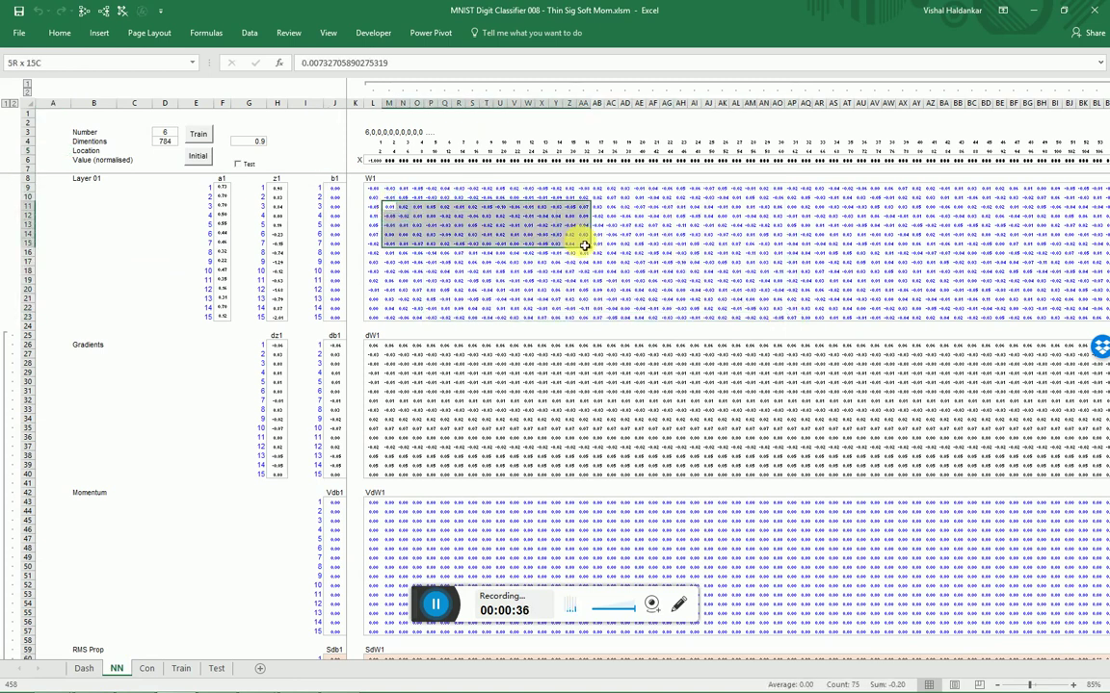
click(337, 224)
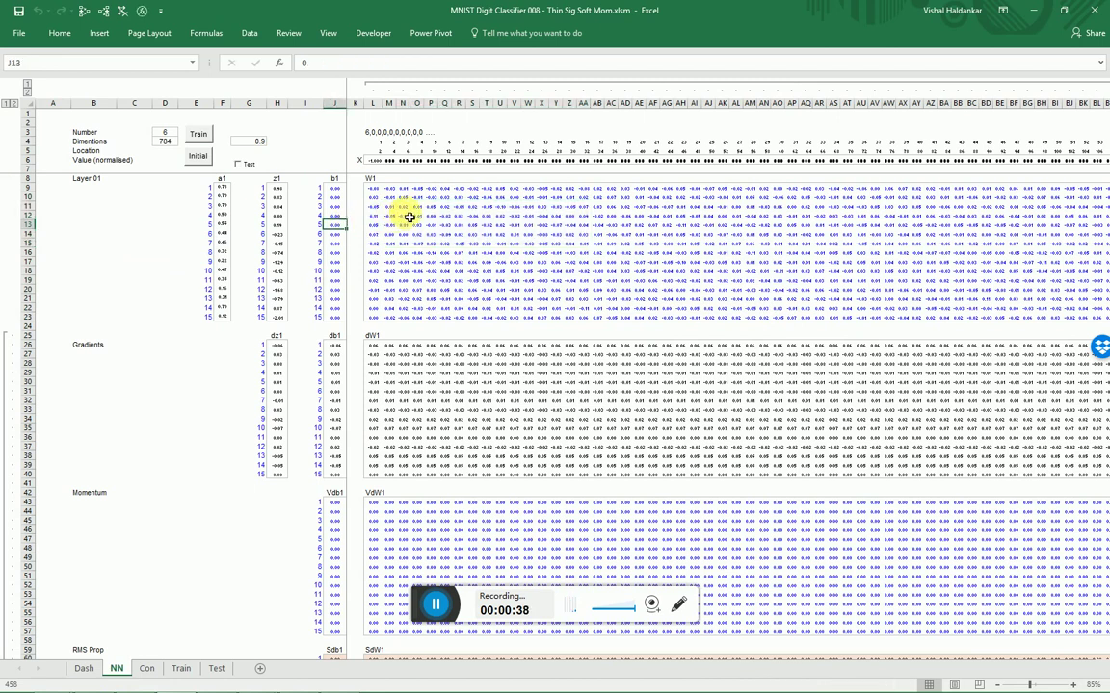
Scroll down to Layer 02 and select the first b2 bias in J78
scroll(411, 224, down, 15)
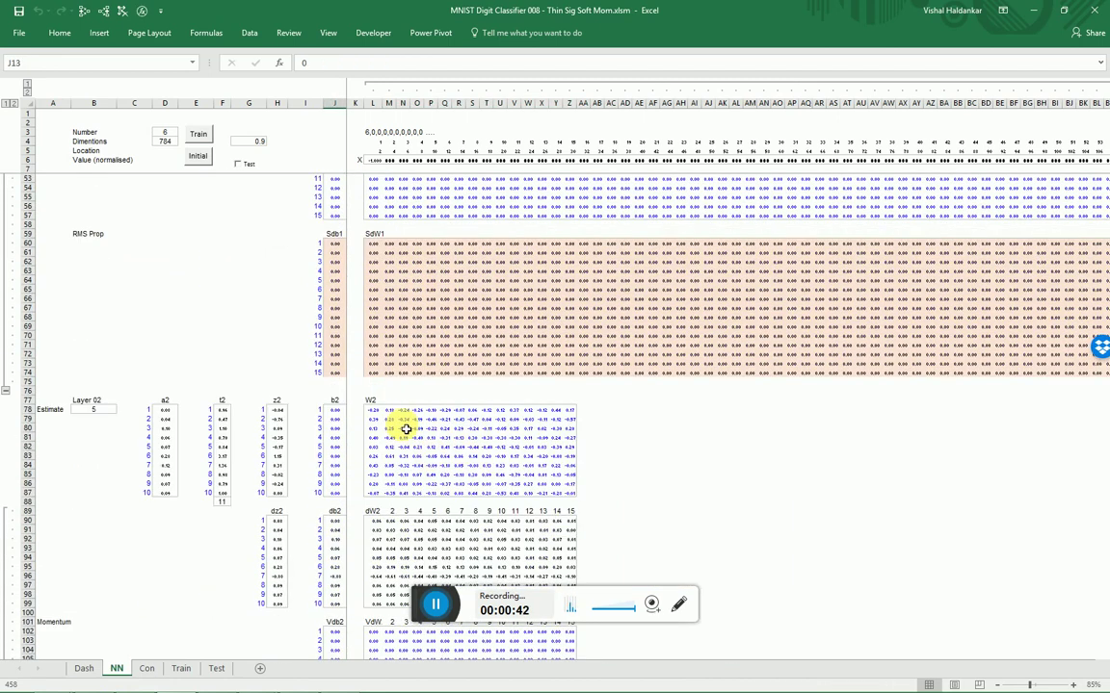
click(335, 411)
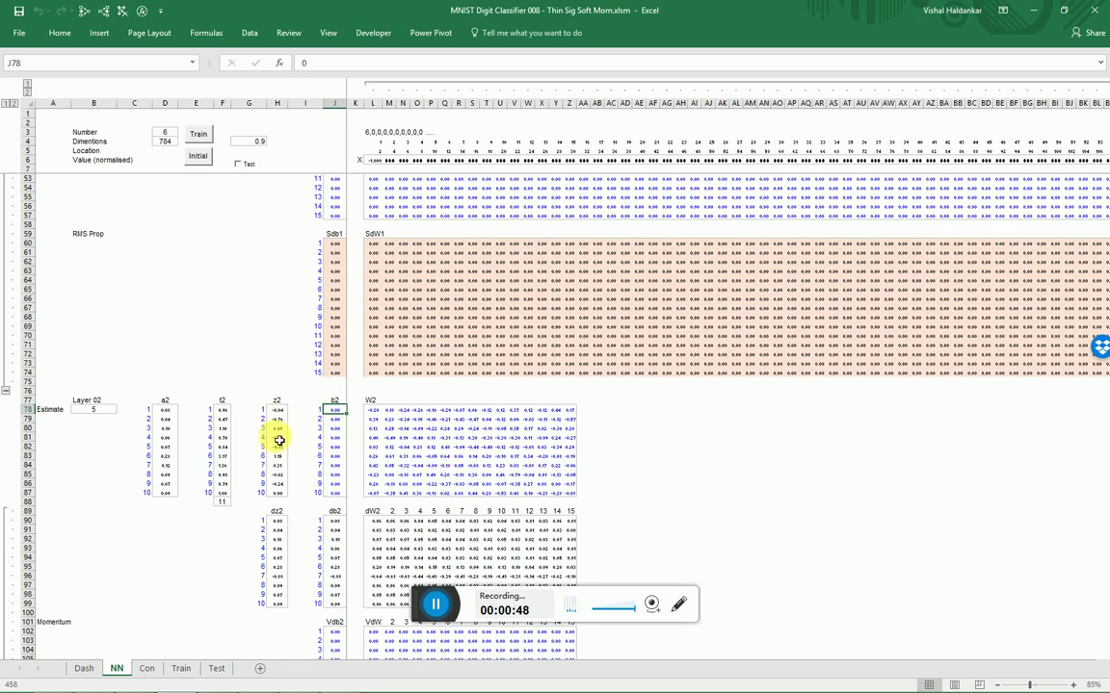
scroll(316, 484, down, 4)
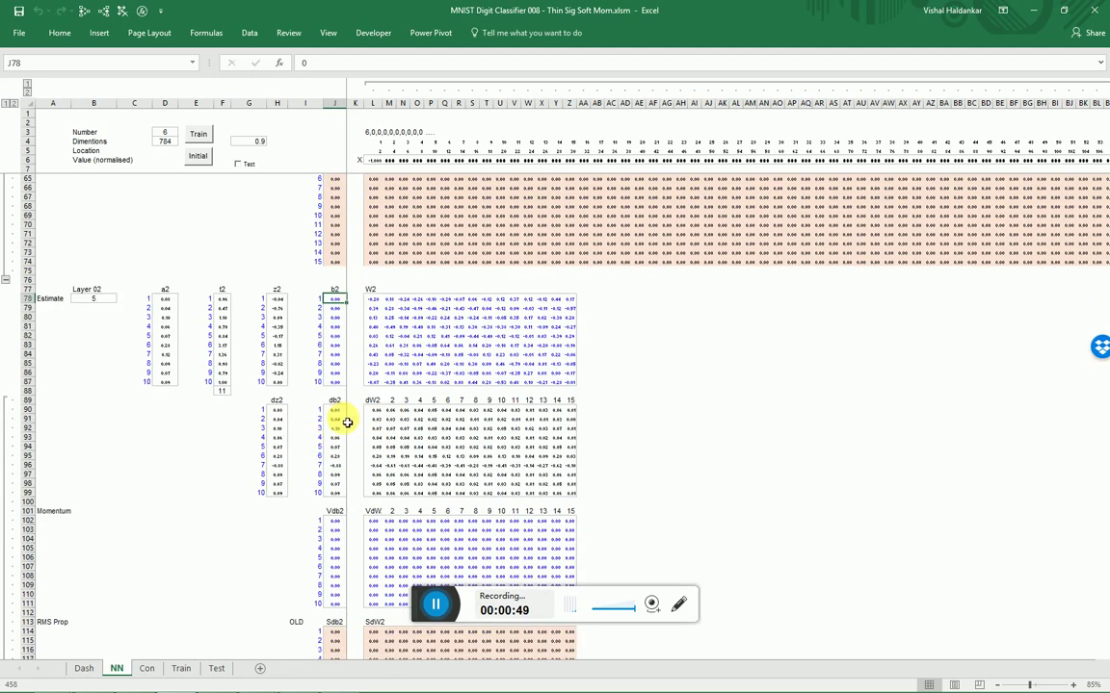
Return to the Dash sheet so training can run on the digit samples
click(84, 667)
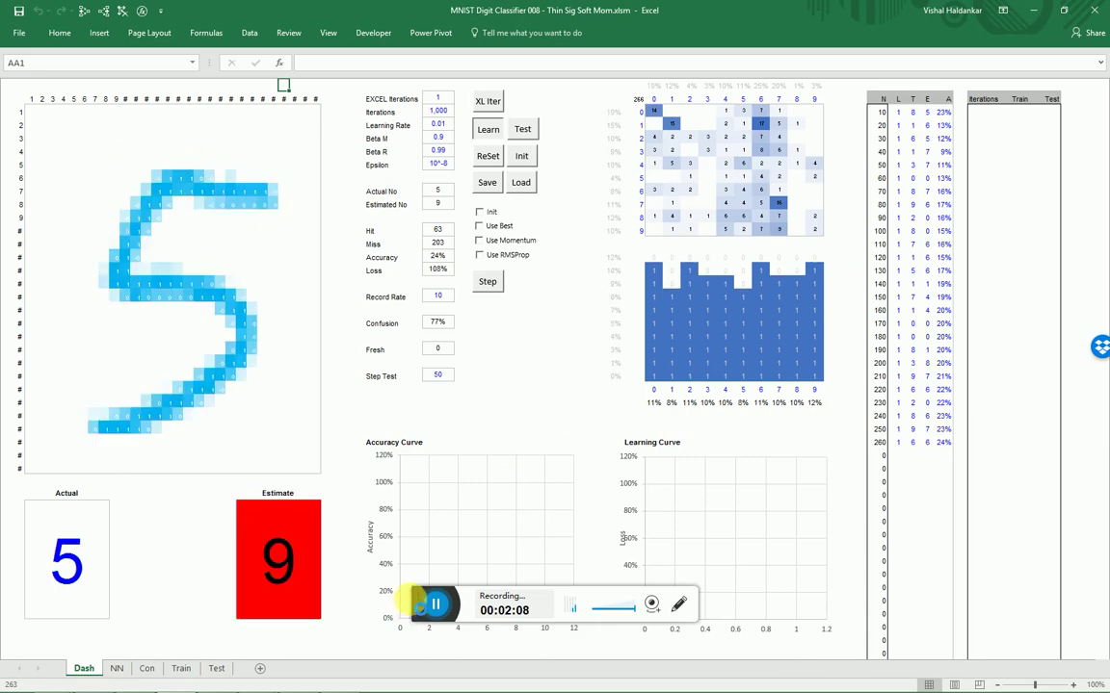
Keep the Learn macro running until 640 samples give 37% accuracy
drag(469, 597, 418, 679)
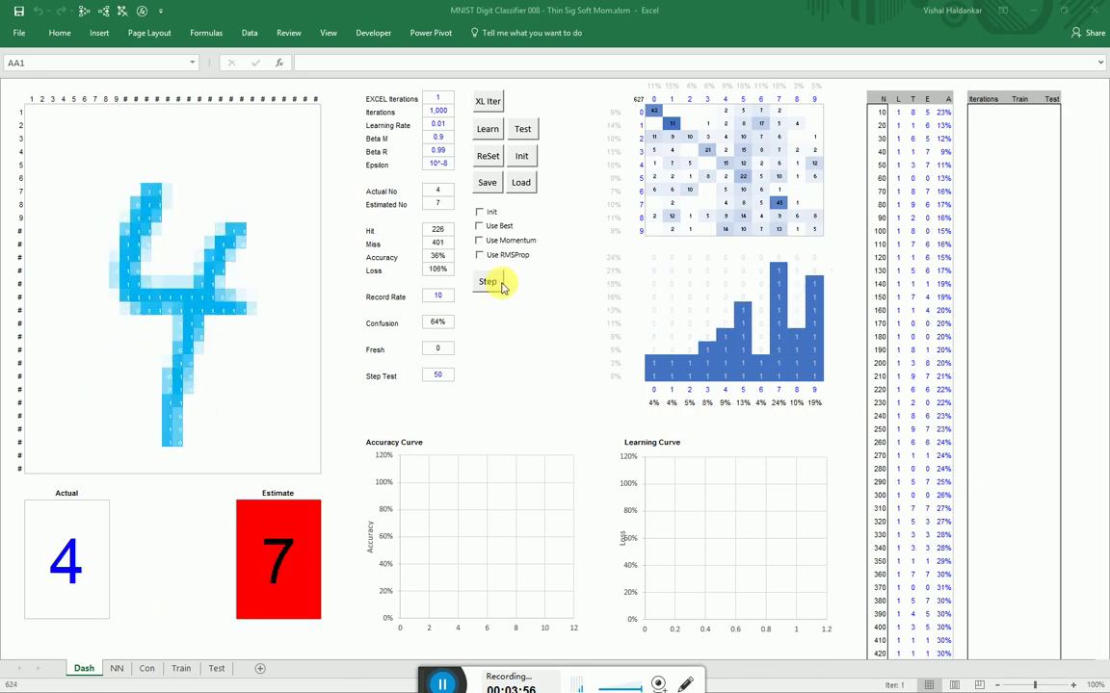
Run another Learn round, reaching 56% accuracy after 2,005 samples
click(441, 684)
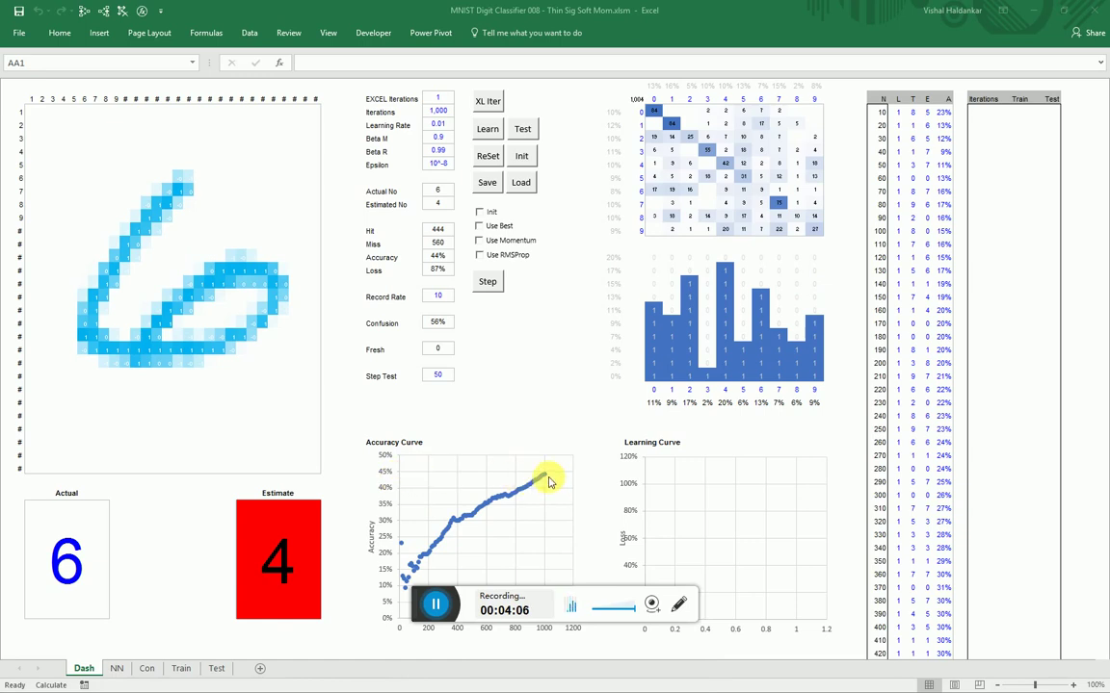
click(488, 128)
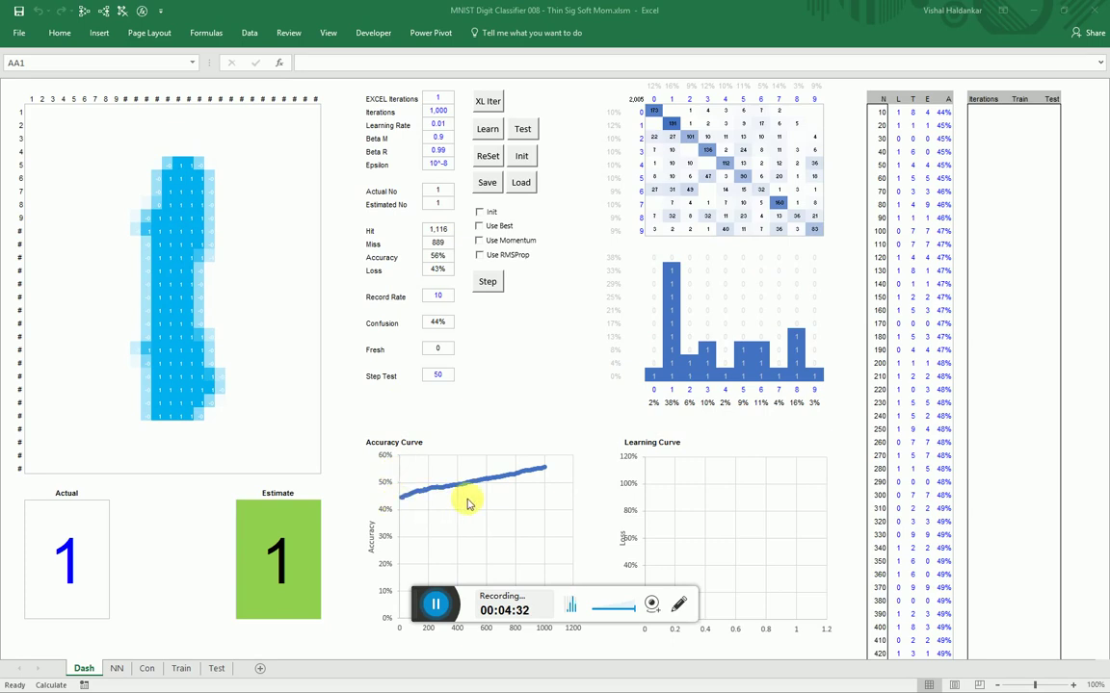
Let training finish at 3,006 samples with 62% accuracy and 14% loss
drag(419, 602, 410, 666)
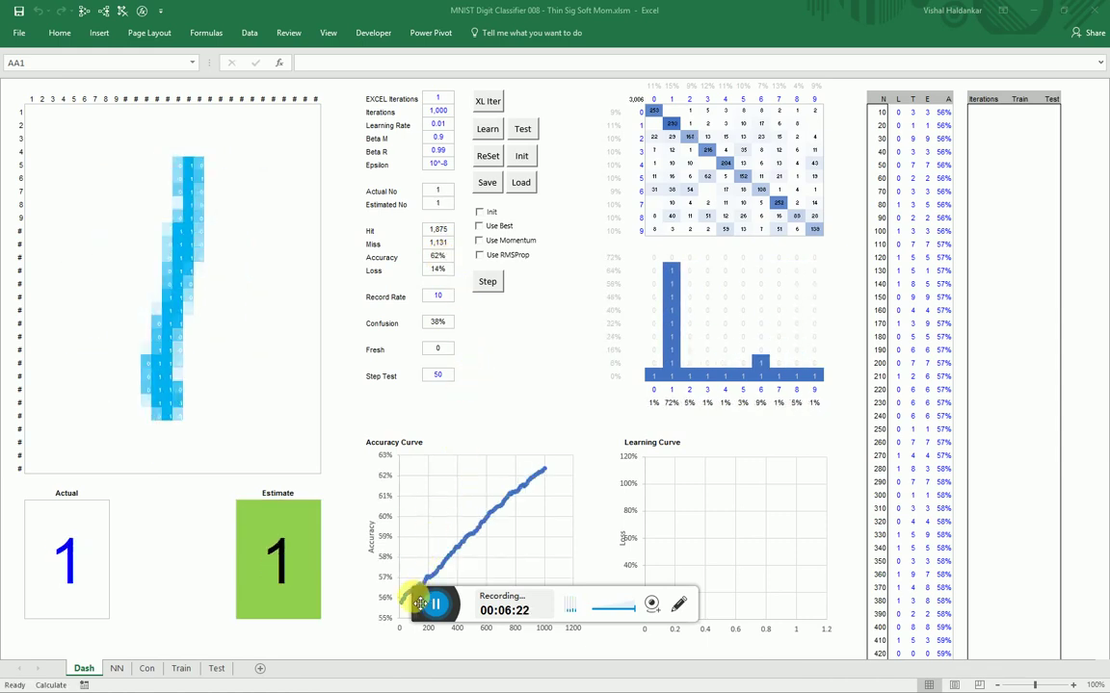
Change the Dash Iterations value to 500, recalculating to a correctly estimated 3
click(439, 115)
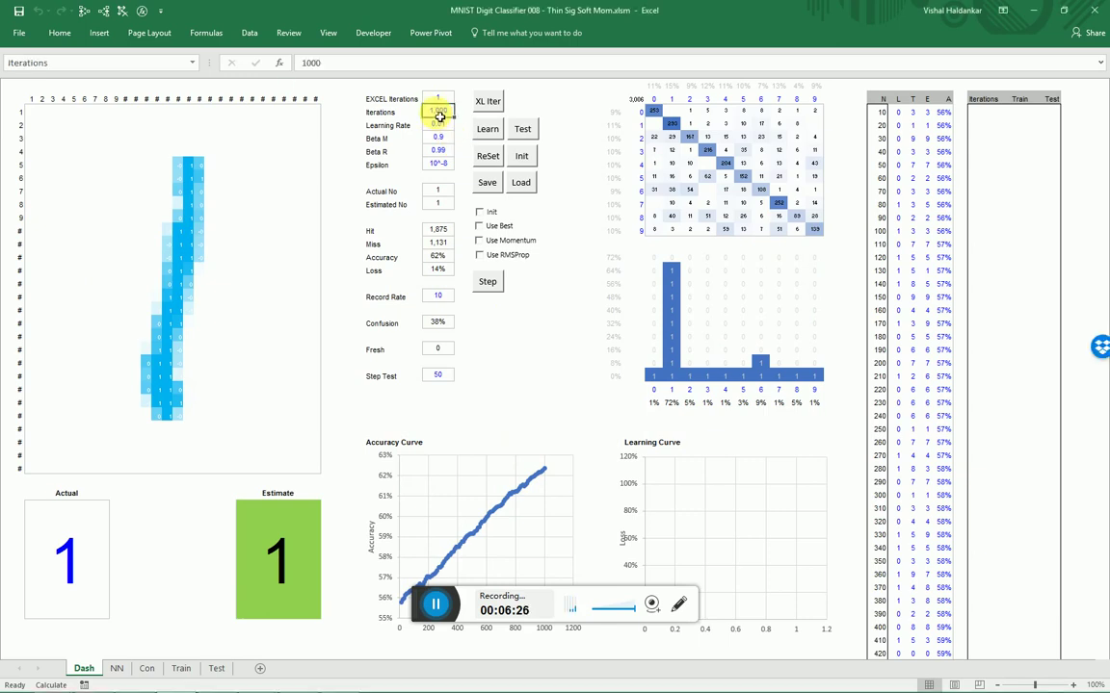
text(5)
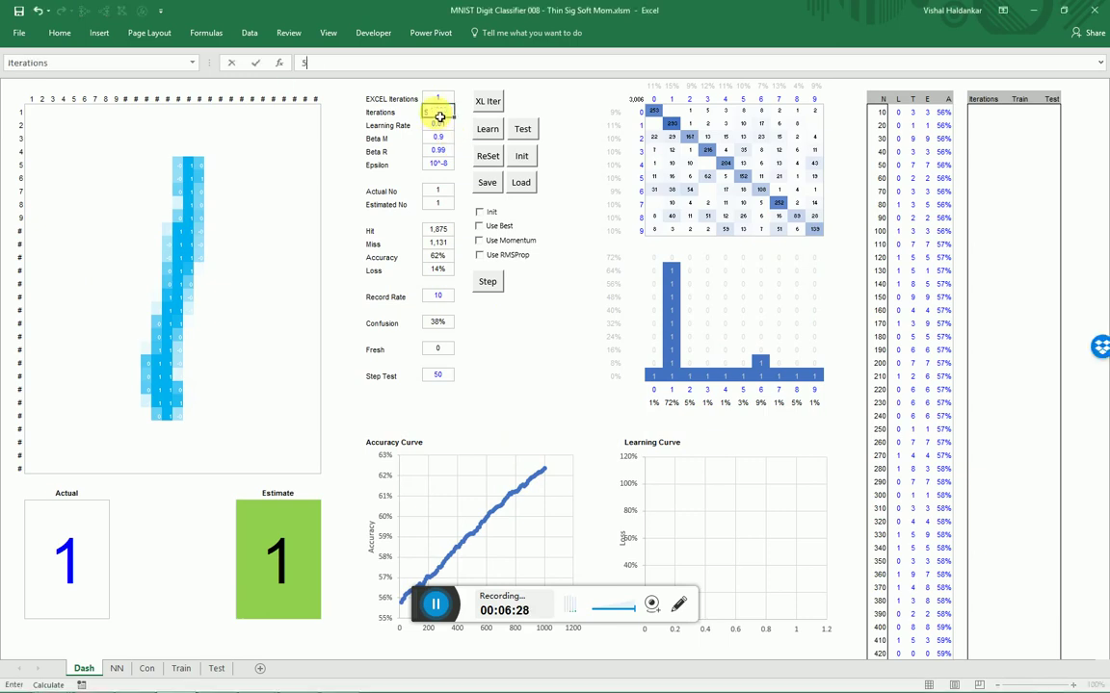
click(549, 98)
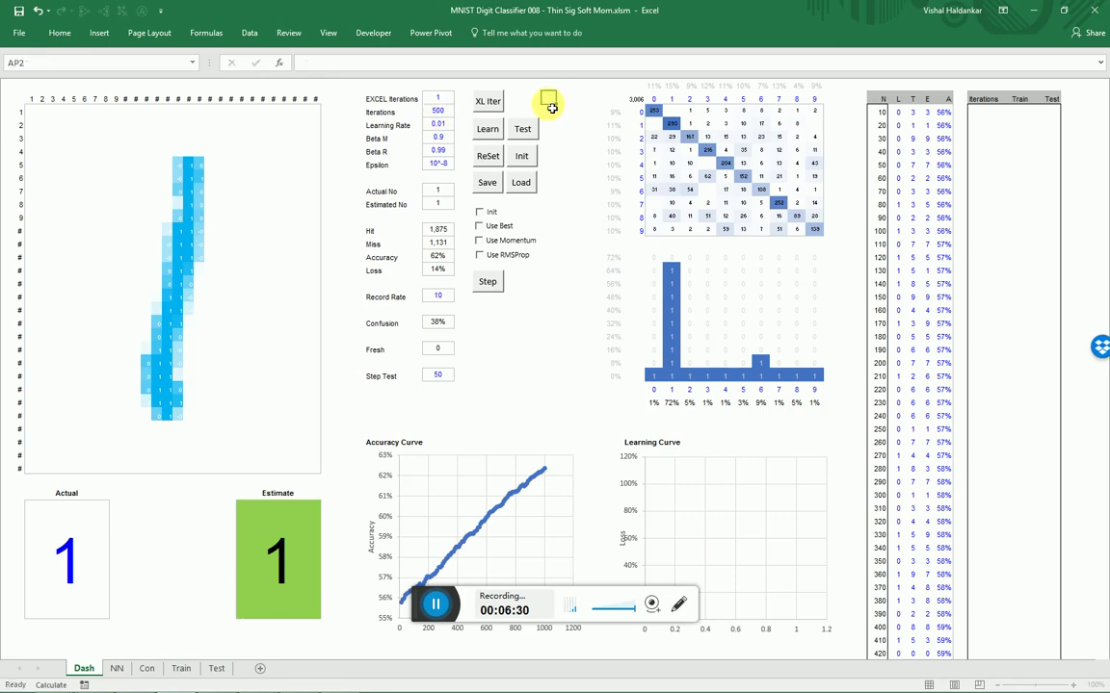
On the Train sheet, inspect A5's comma-separated pixel values and jump to row 60000
click(179, 669)
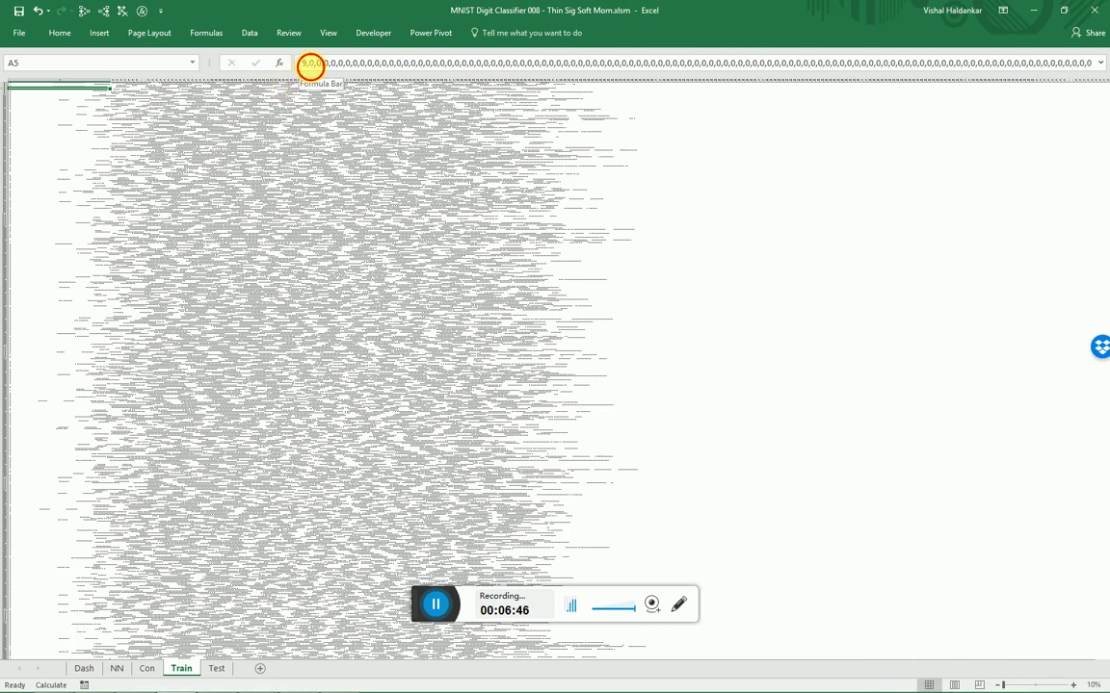
click(302, 63)
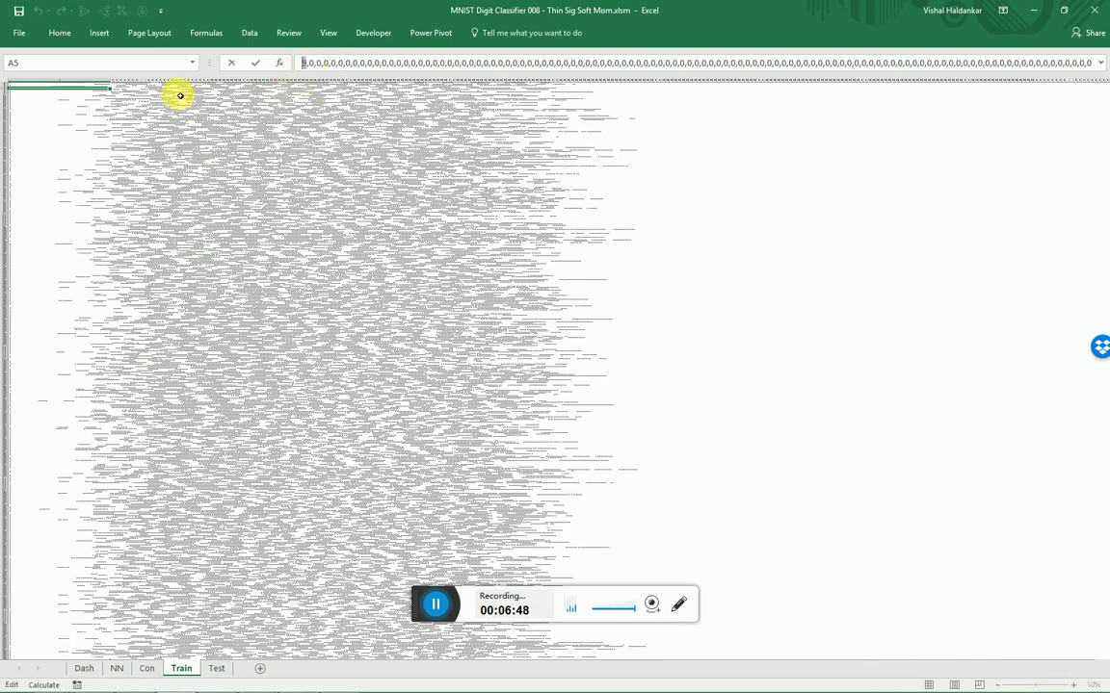
key(Escape)
key(Down)
key(Down)
key(Down)
key(Down)
key(Down)
key(Down)
key(Down)
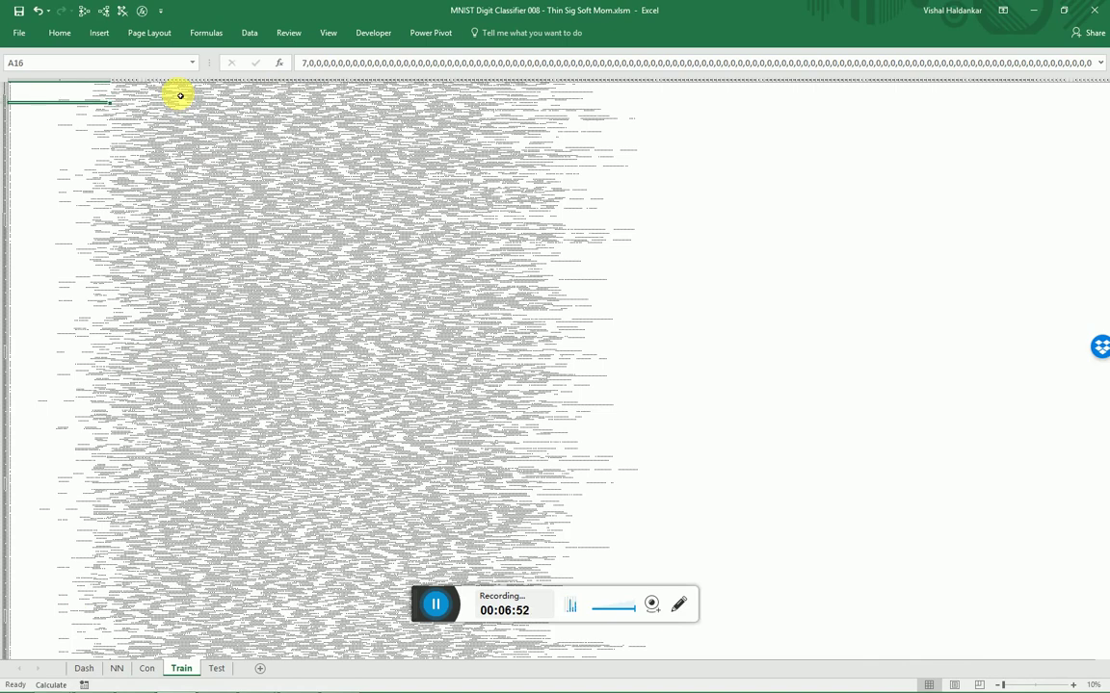
key(ctrl+Down)
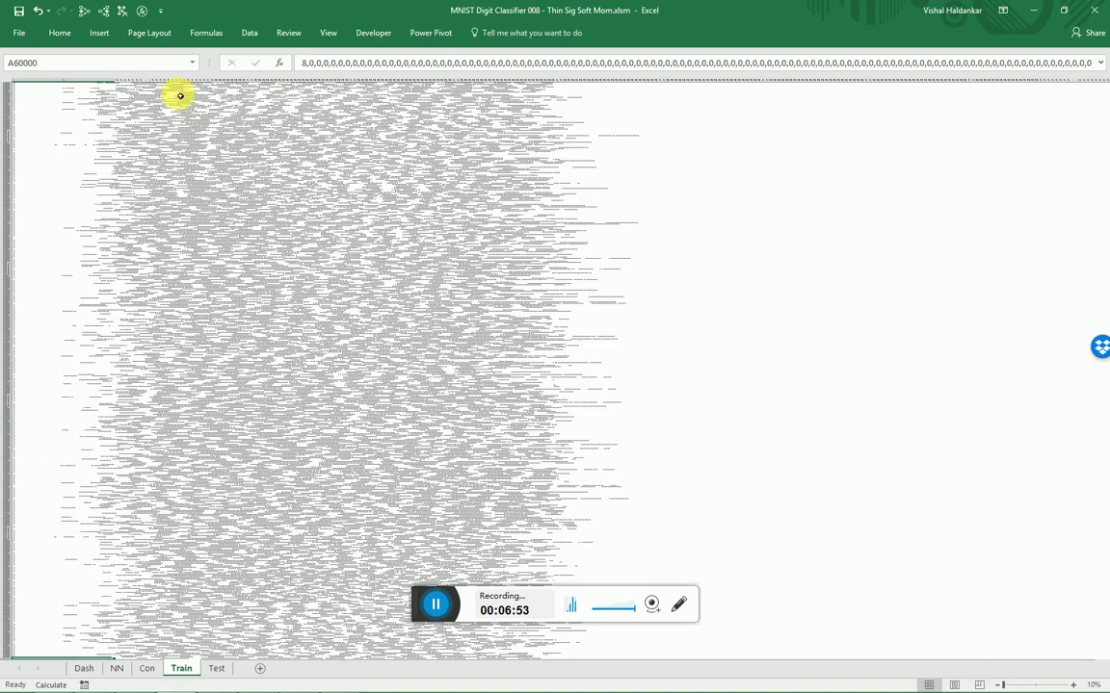
On the Test sheet, jump from A1 to the last record at A10000 and back
click(218, 670)
key(ctrl+Home)
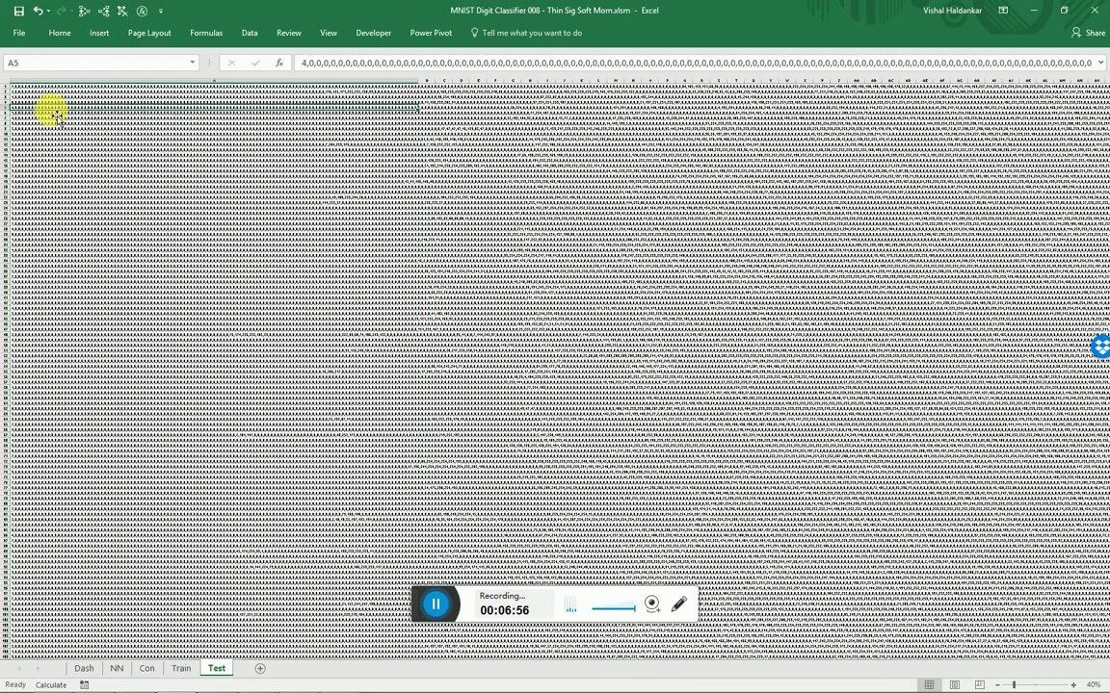
key(ctrl+Down)
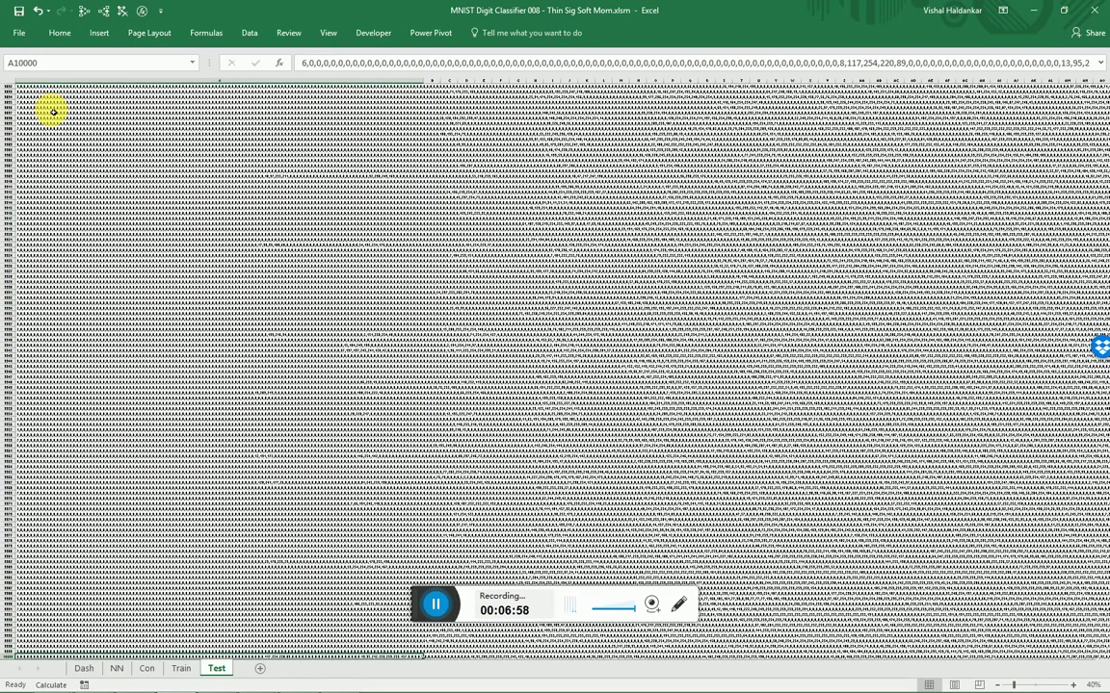
key(ctrl+Up)
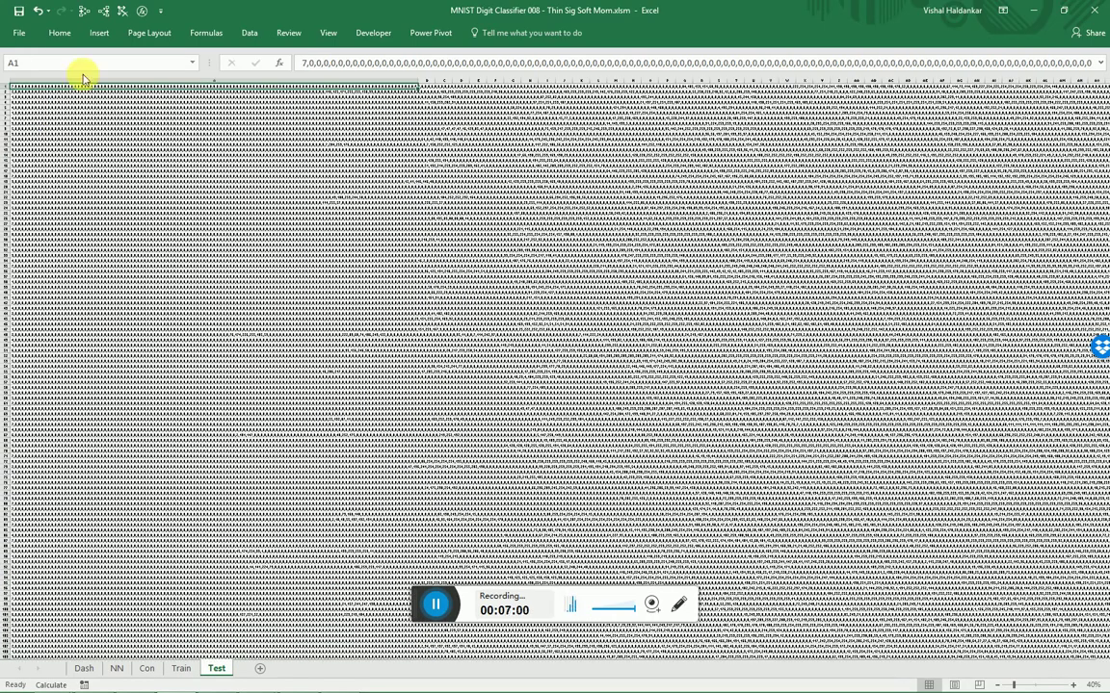
click(84, 669)
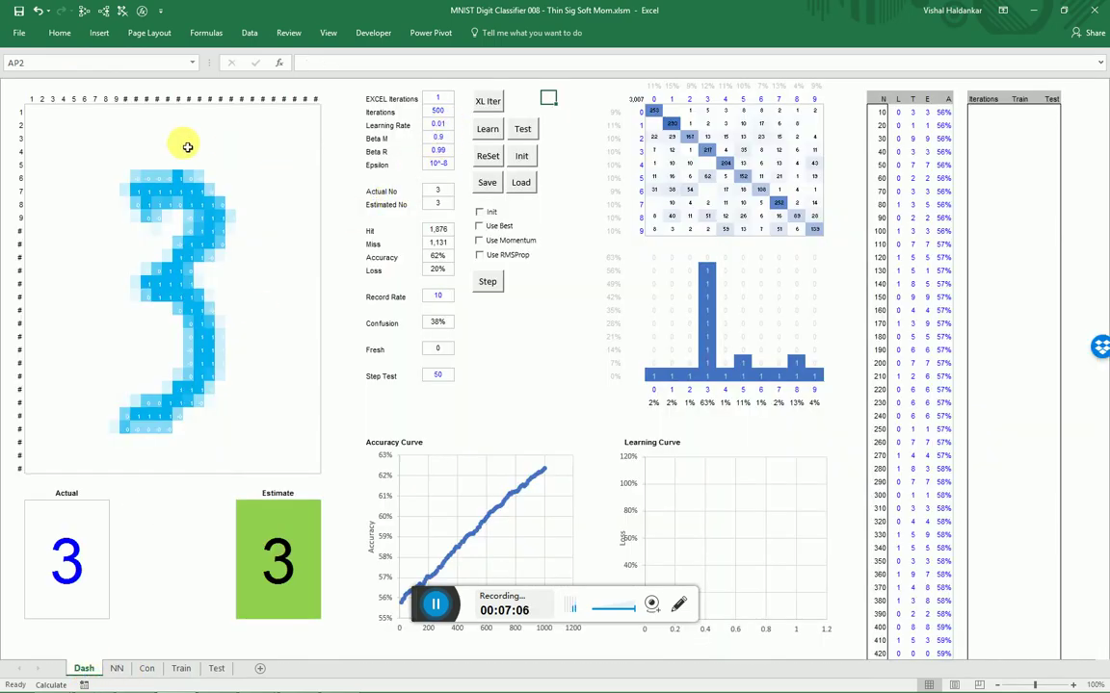
click(32, 112)
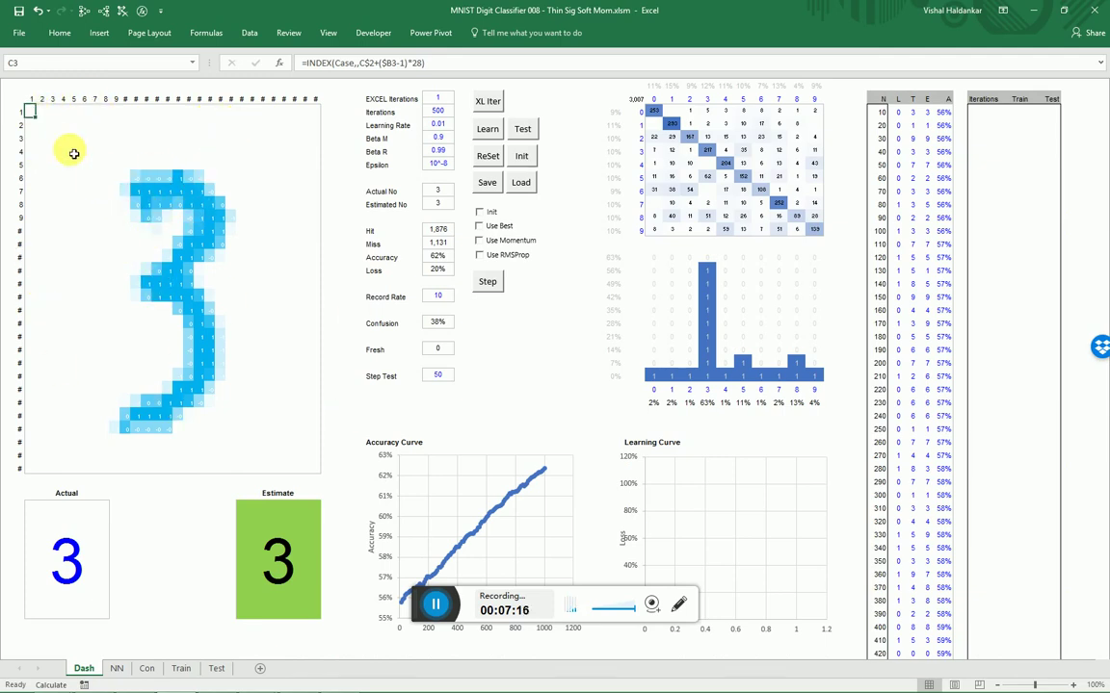
click(51, 123)
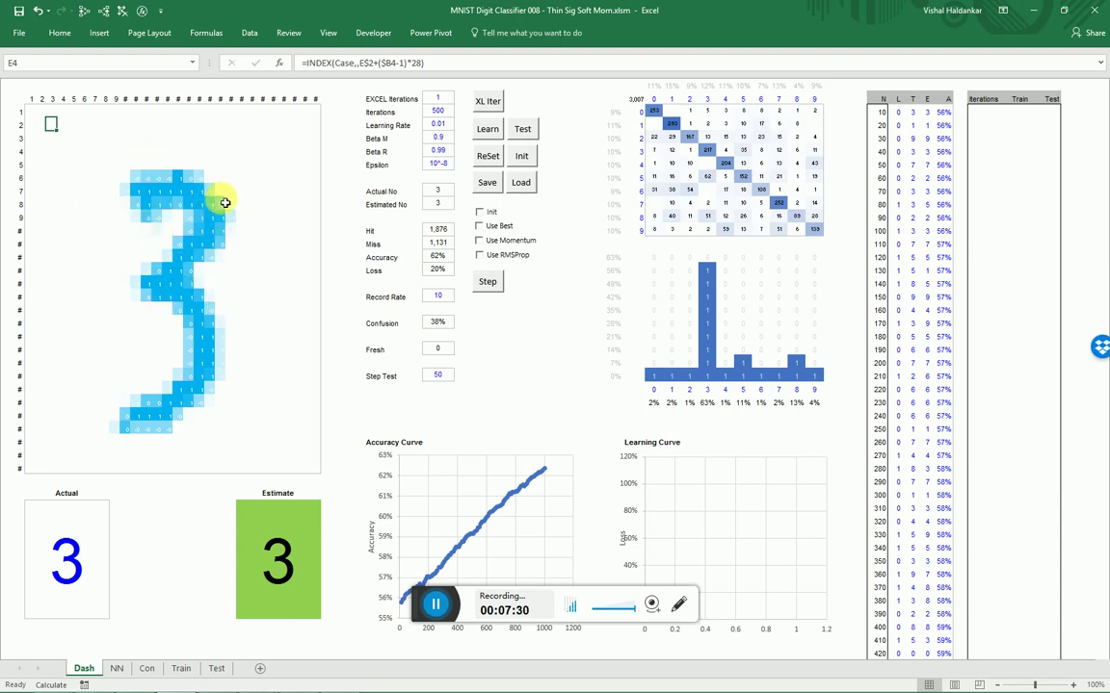
Run the Test macro over the test set, reaching 83% accuracy with a 7 correctly estimated
click(523, 129)
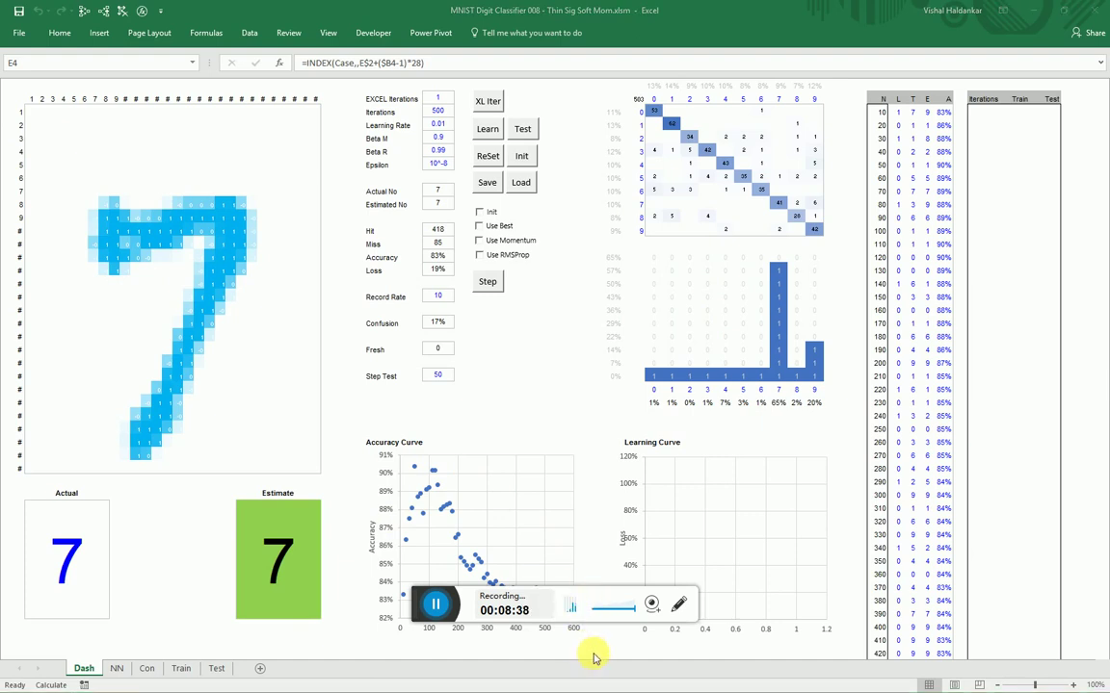
click(503, 586)
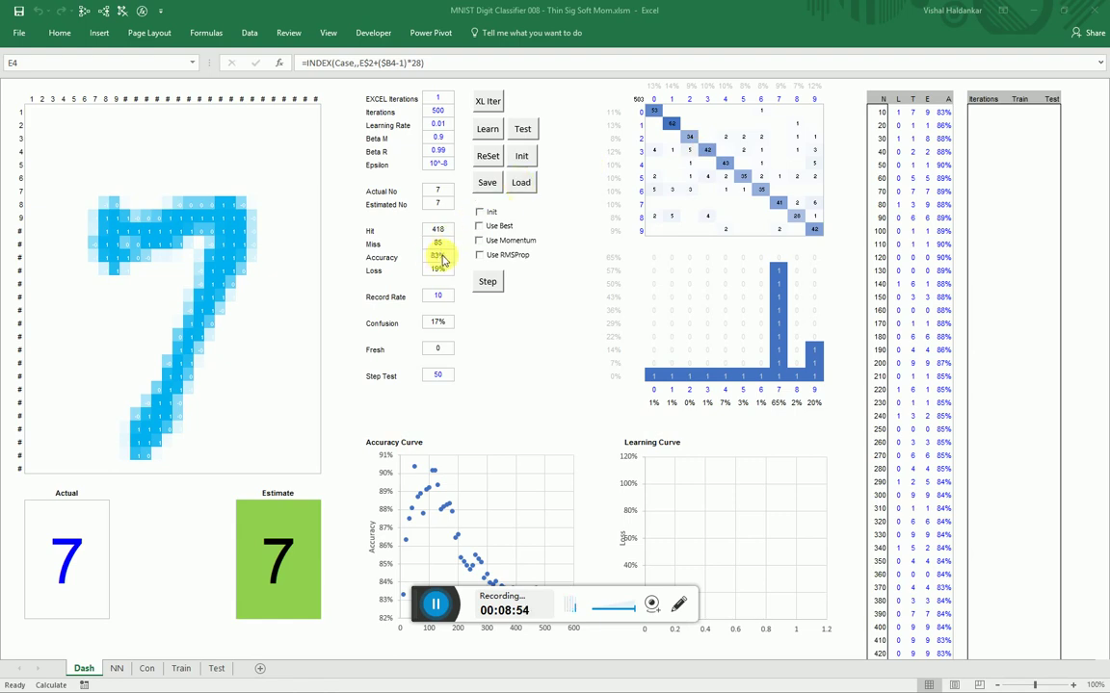
On the NN sheet, inspect the row-5 Location formula and the normalised pixel formulas in M6 and Q6
click(115, 669)
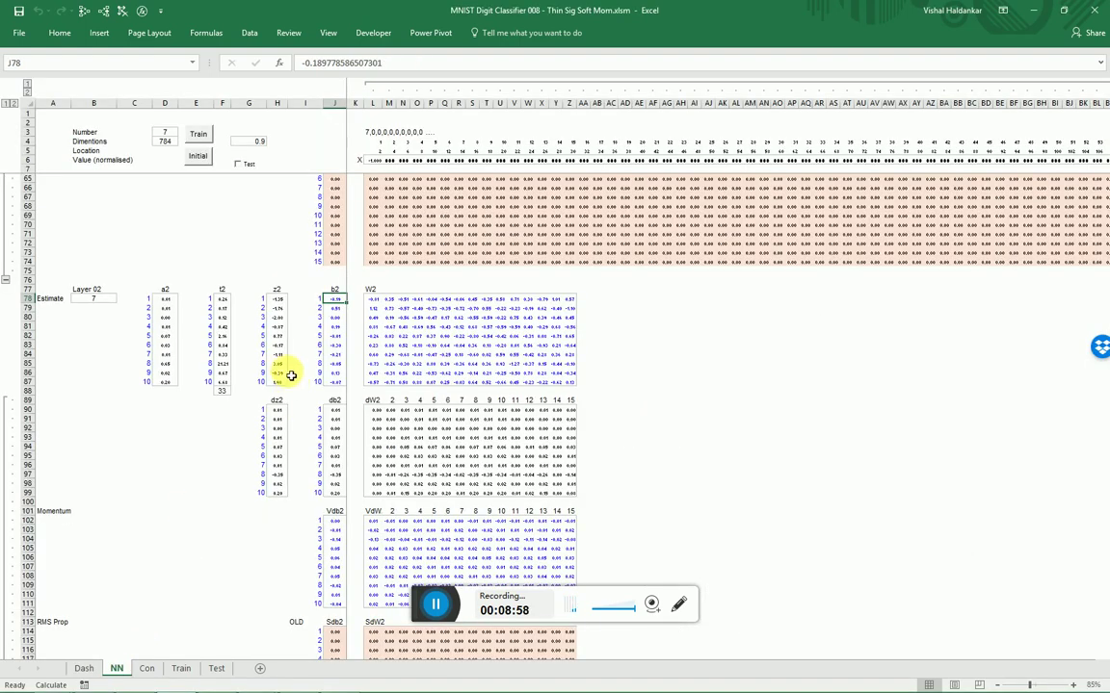
scroll(305, 317, up, 15)
scroll(323, 290, up, 6)
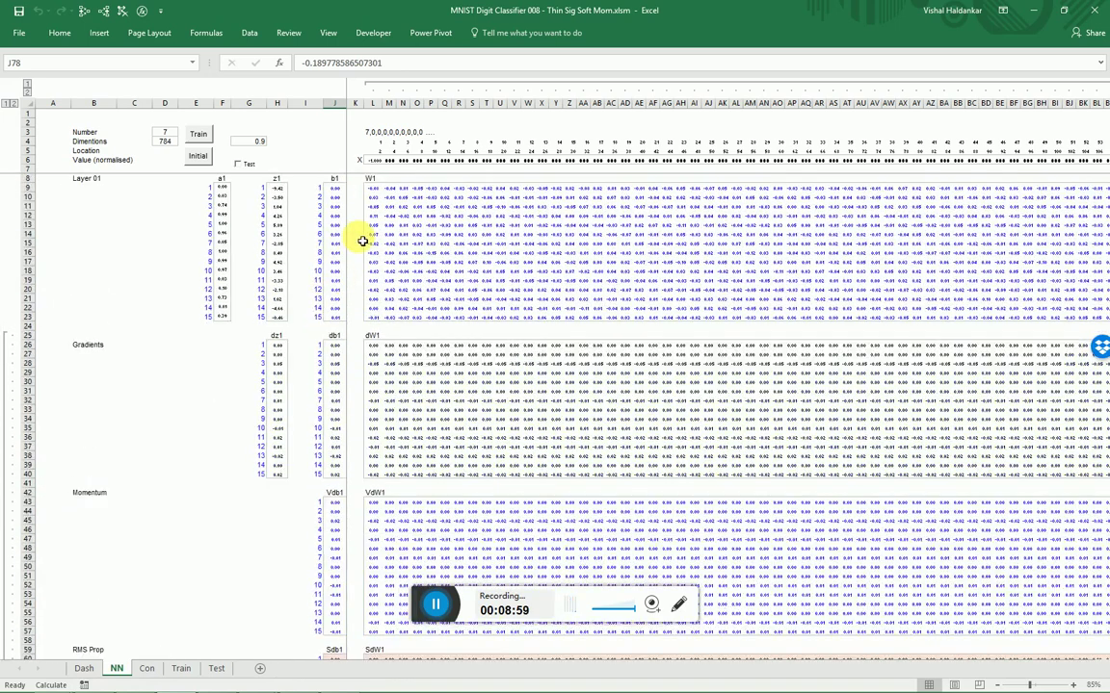
click(419, 152)
click(394, 162)
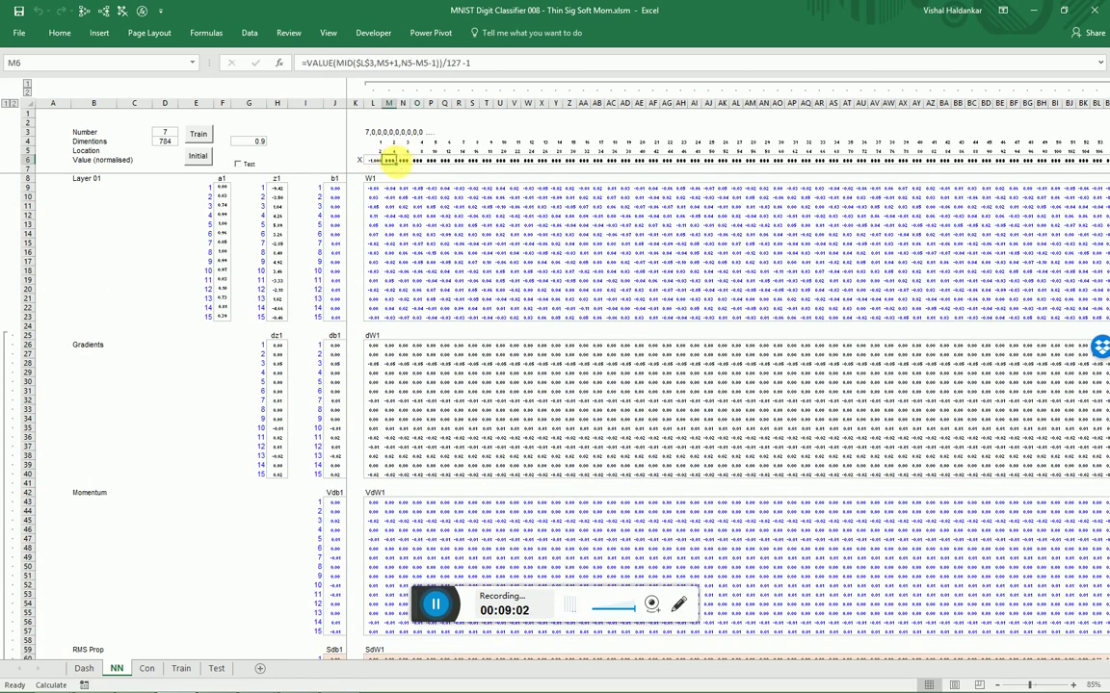
key(Right)
key(Right)
key(Right)
key(Right)
key(Right)
key(Down)
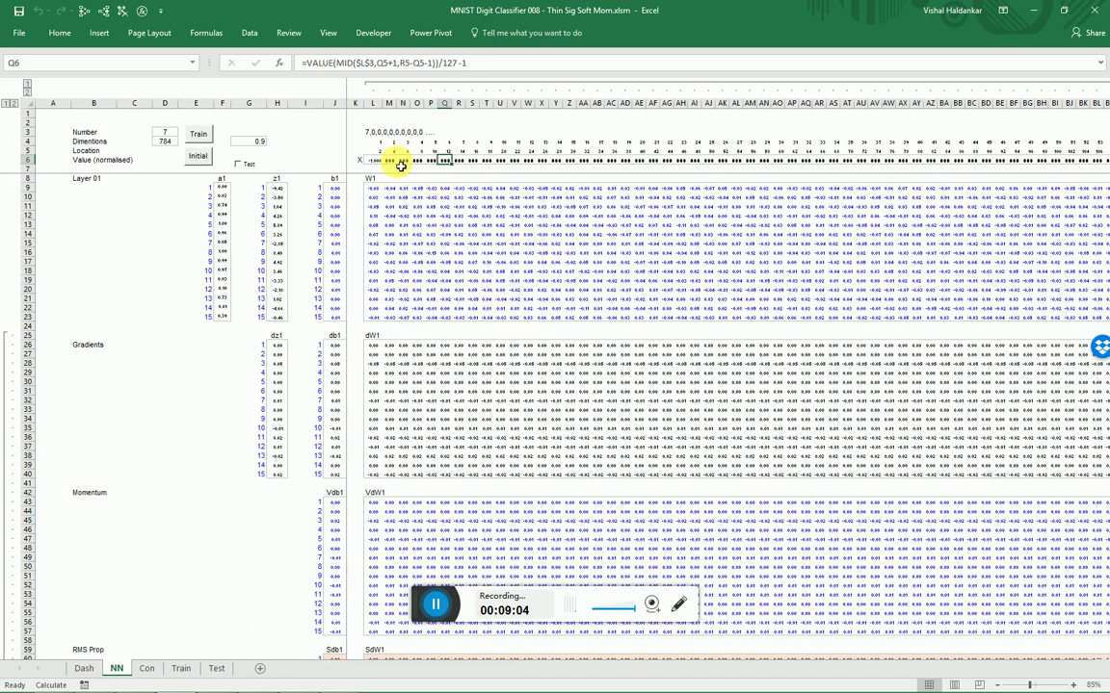
click(401, 161)
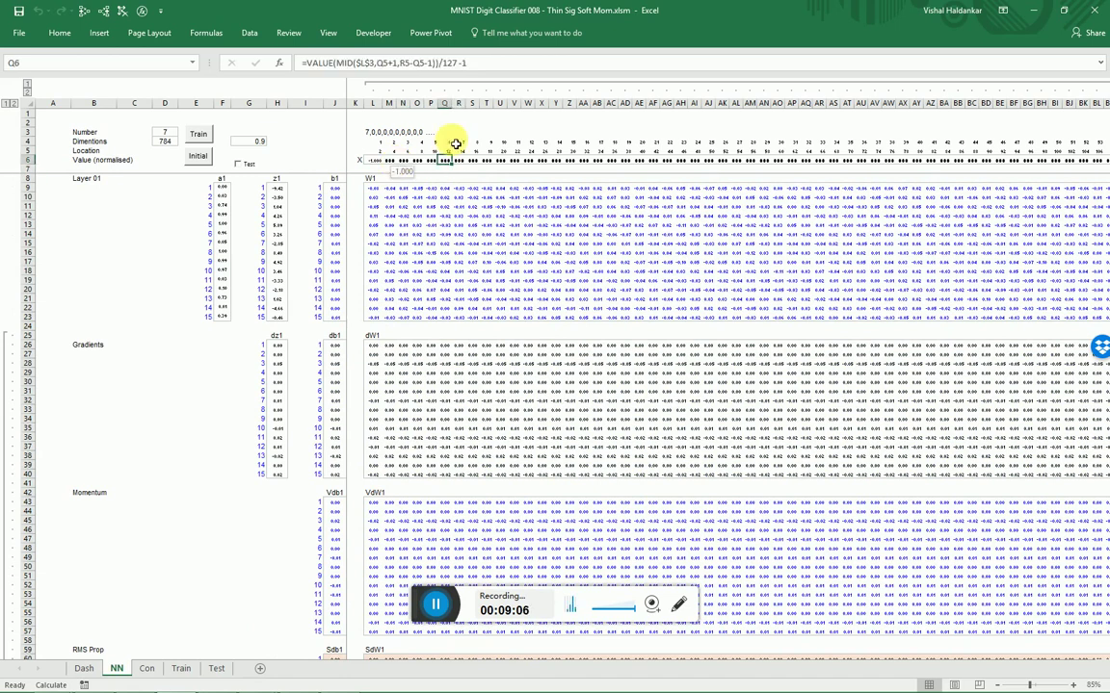
click(446, 161)
ctrl+scroll(457, 177, up, 2)
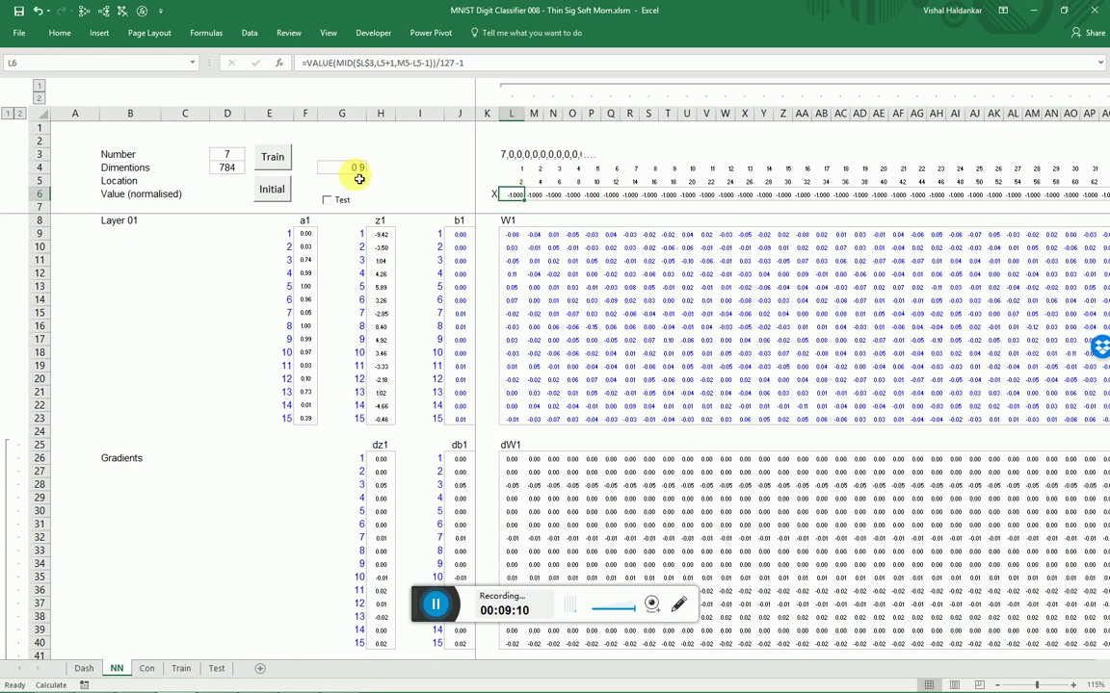
Recalculate the sample via the Number in D3, through digit 4, until it shows digit 2
click(225, 155)
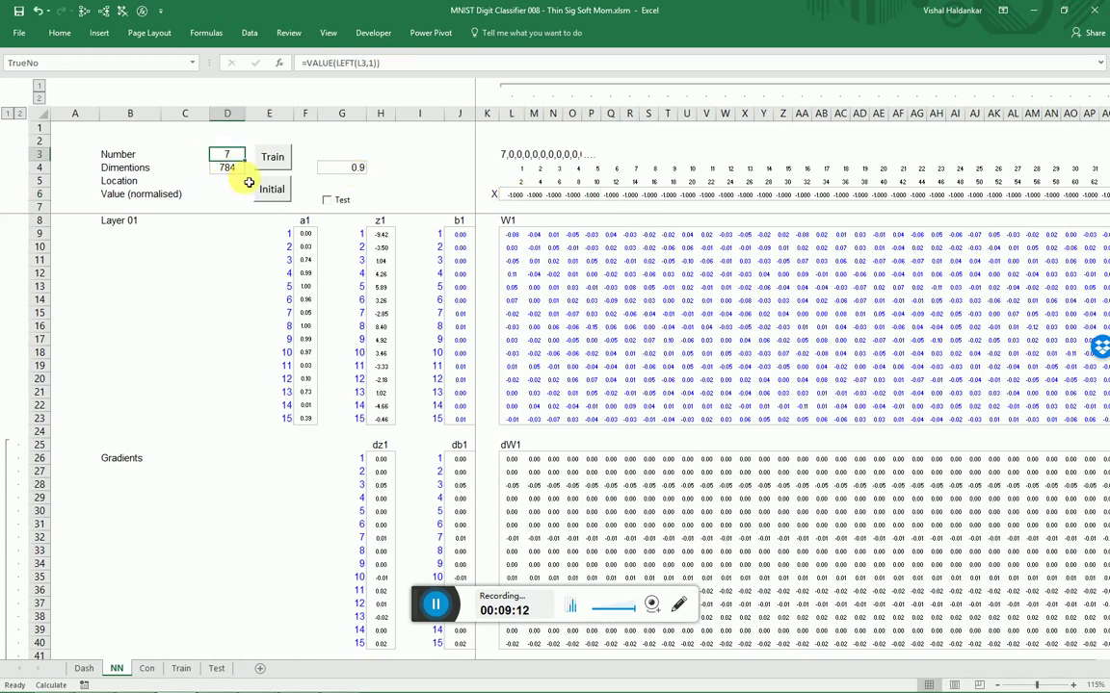
key(F9)
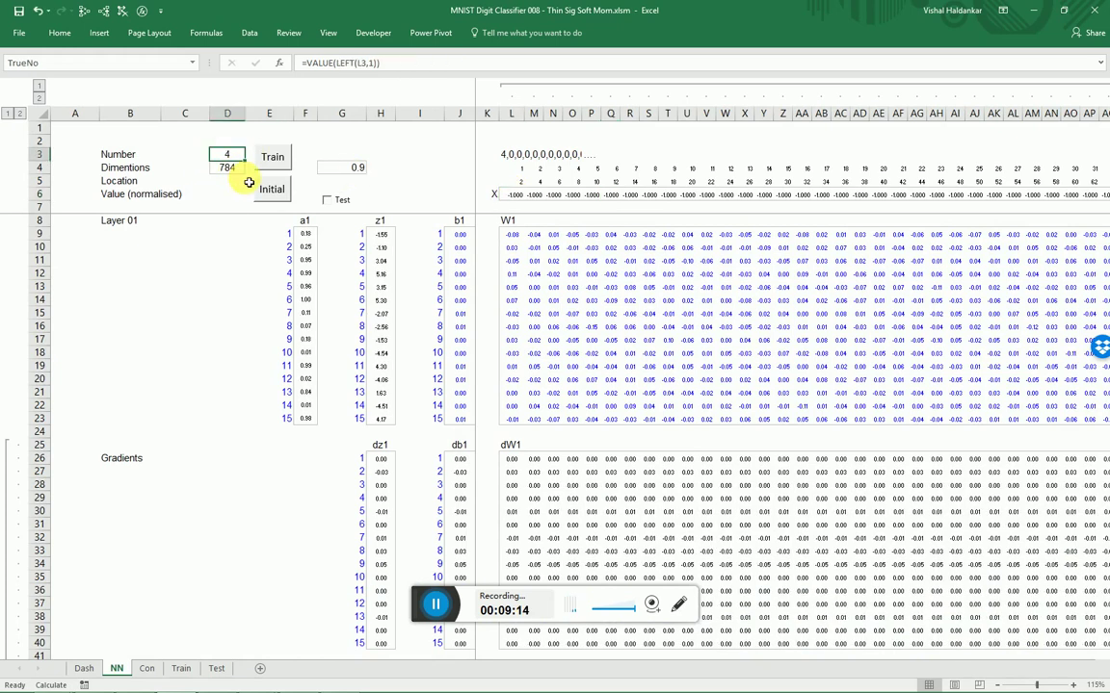
key(F9)
key(F9)
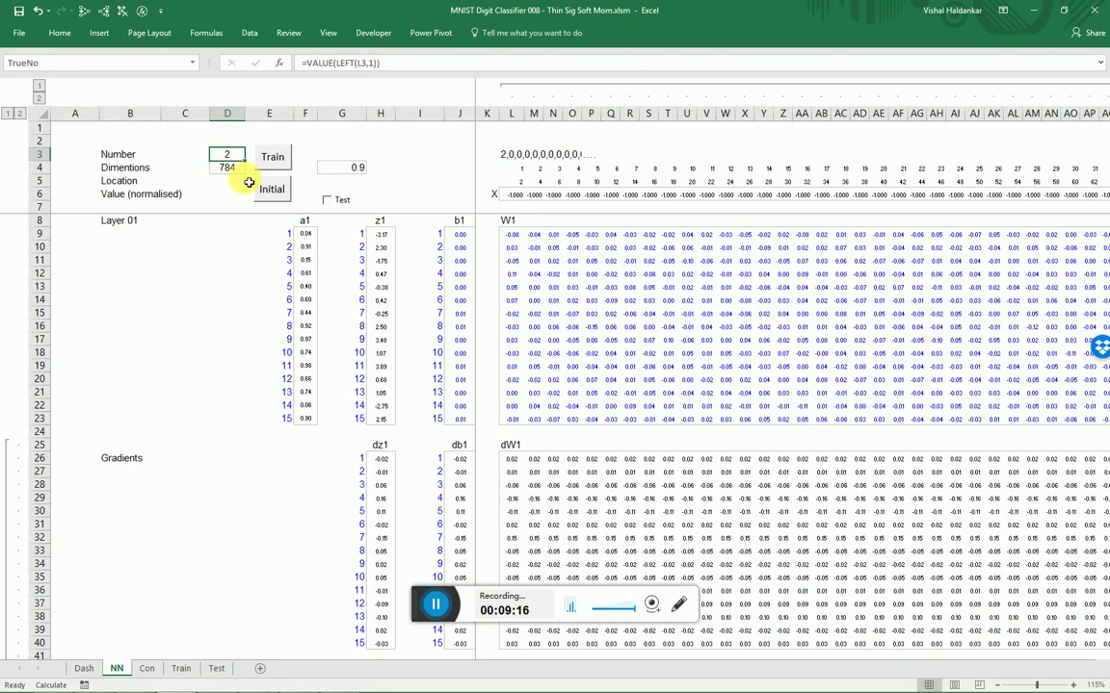
Trace the precedents of z1 in H14 back to the X inputs, b1 bias and W1 weights
drag(506, 197, 606, 198)
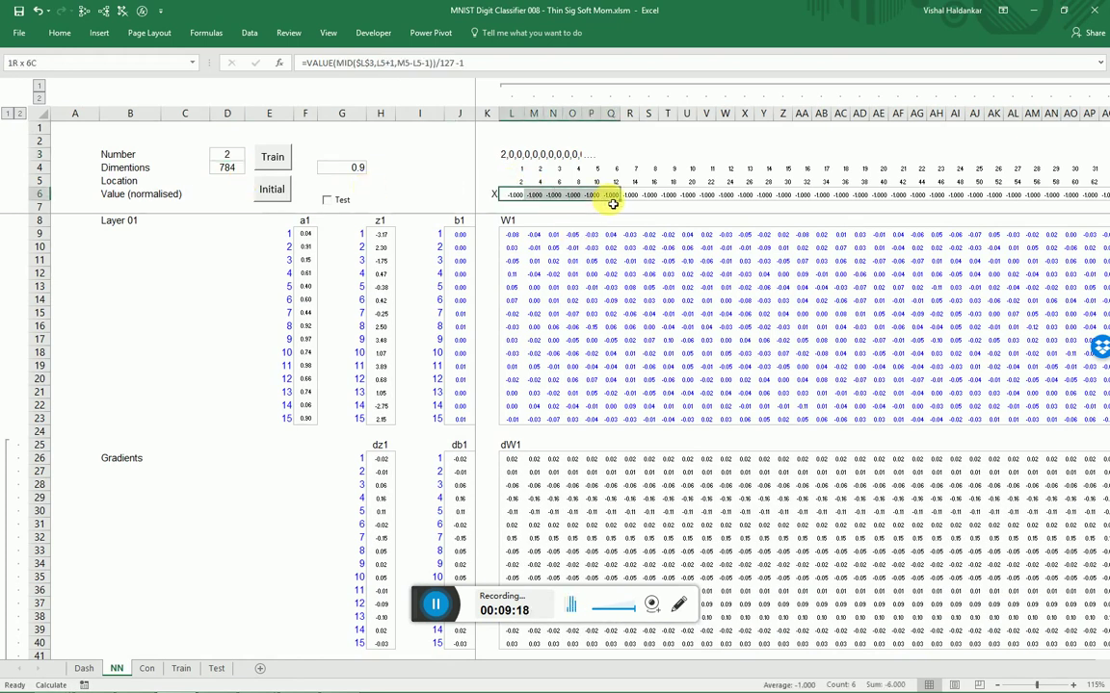
click(380, 300)
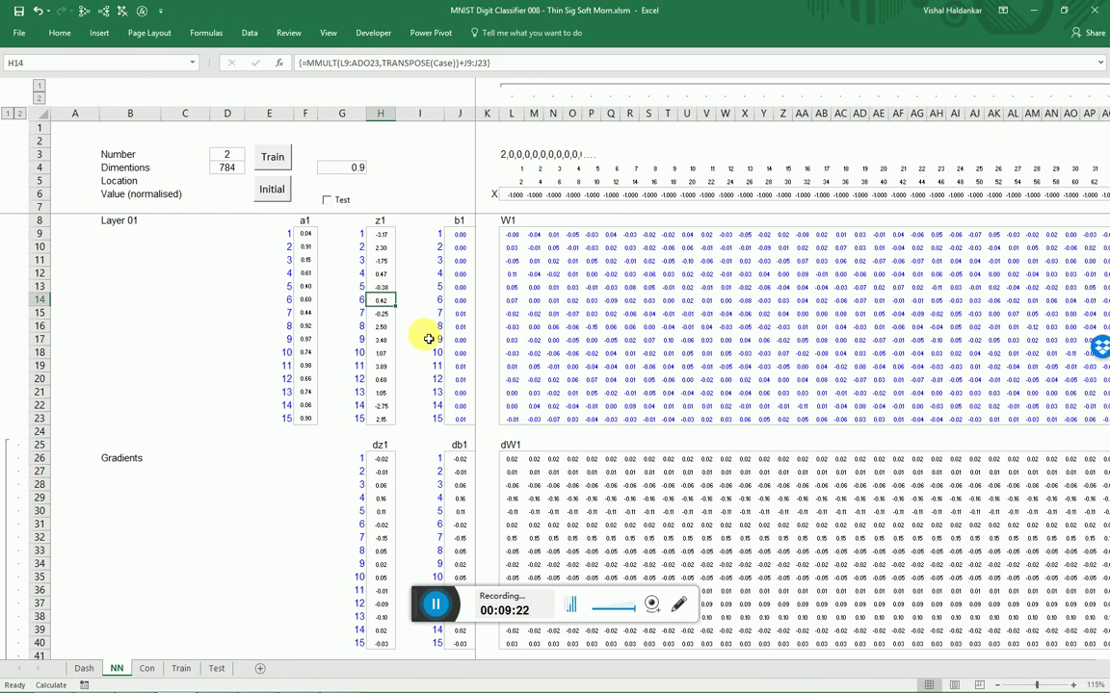
key(alt+m)
key(p)
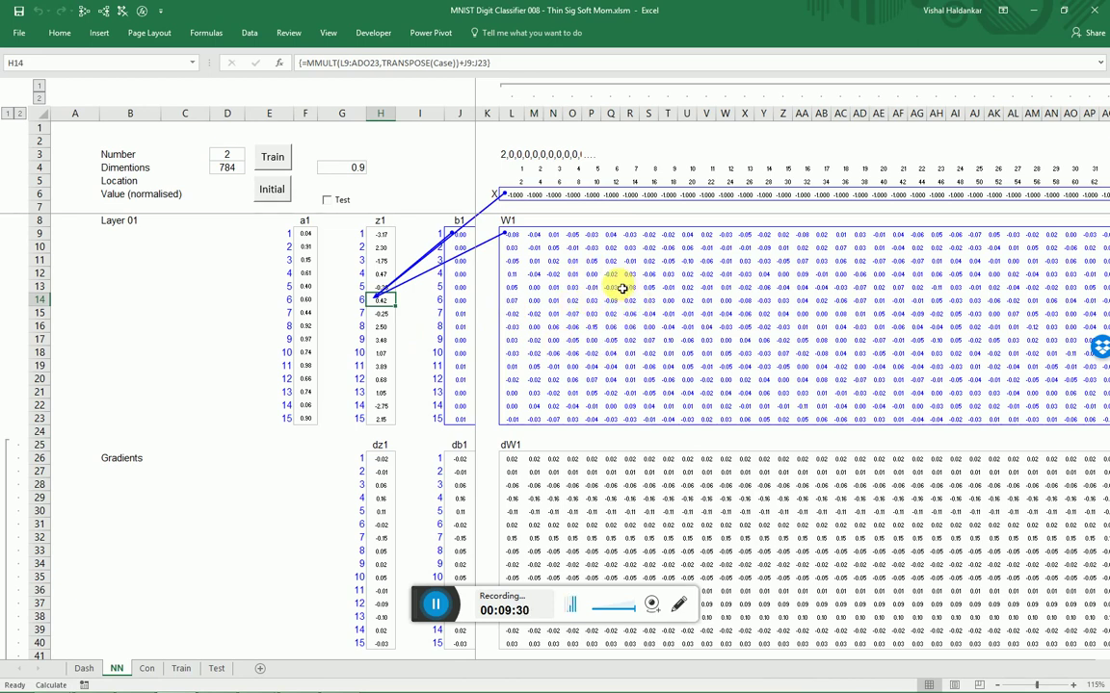
Inspect the b1 bias in J12 and the a1 sigmoid formulas =1/(1+EXP(-z1)) in F13 and F18
click(459, 274)
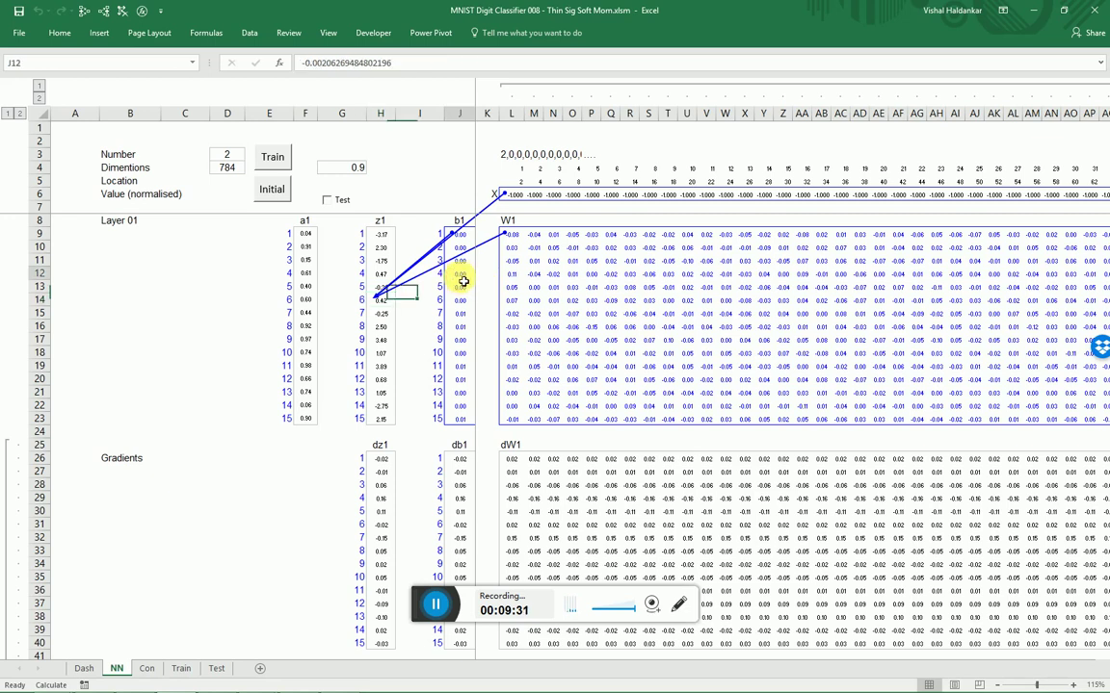
click(306, 287)
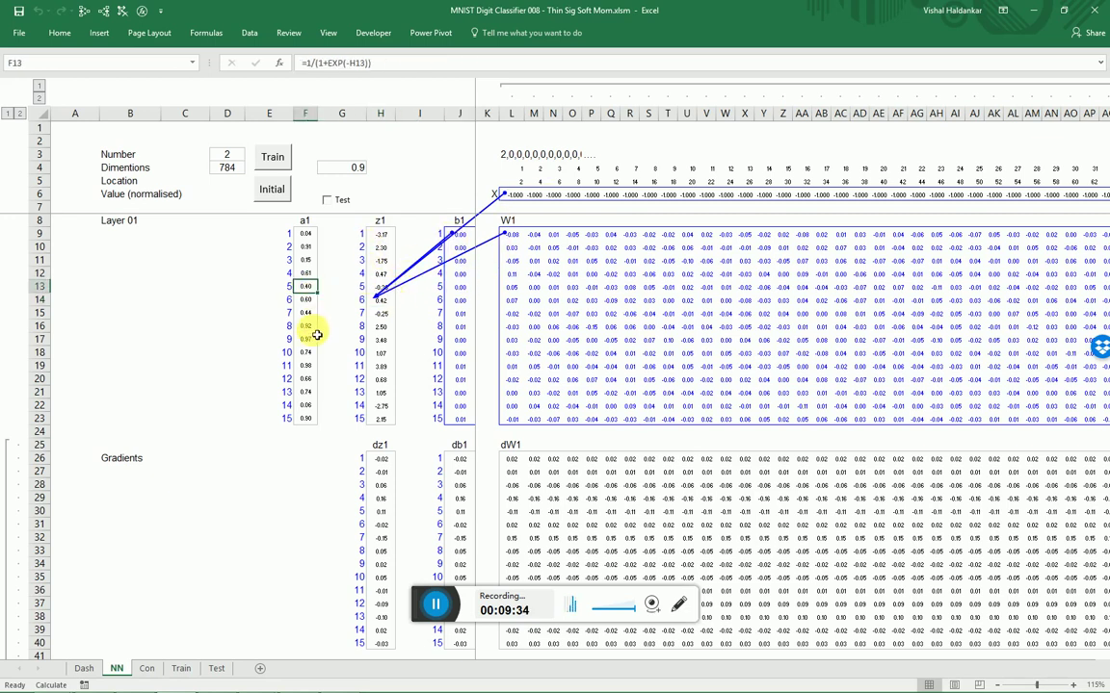
click(311, 356)
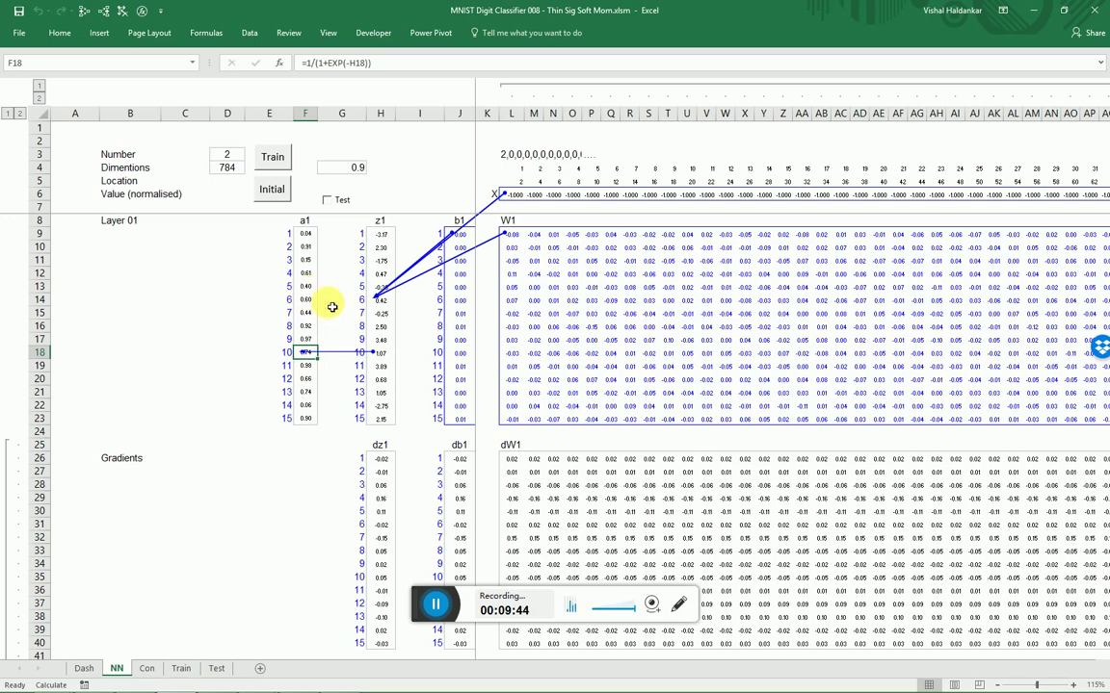
scroll(490, 413, down, 2)
Scroll past the RMS Prop block to the Layer 02 section, rows 77–87, showing an estimate of 9
scroll(490, 413, down, 3)
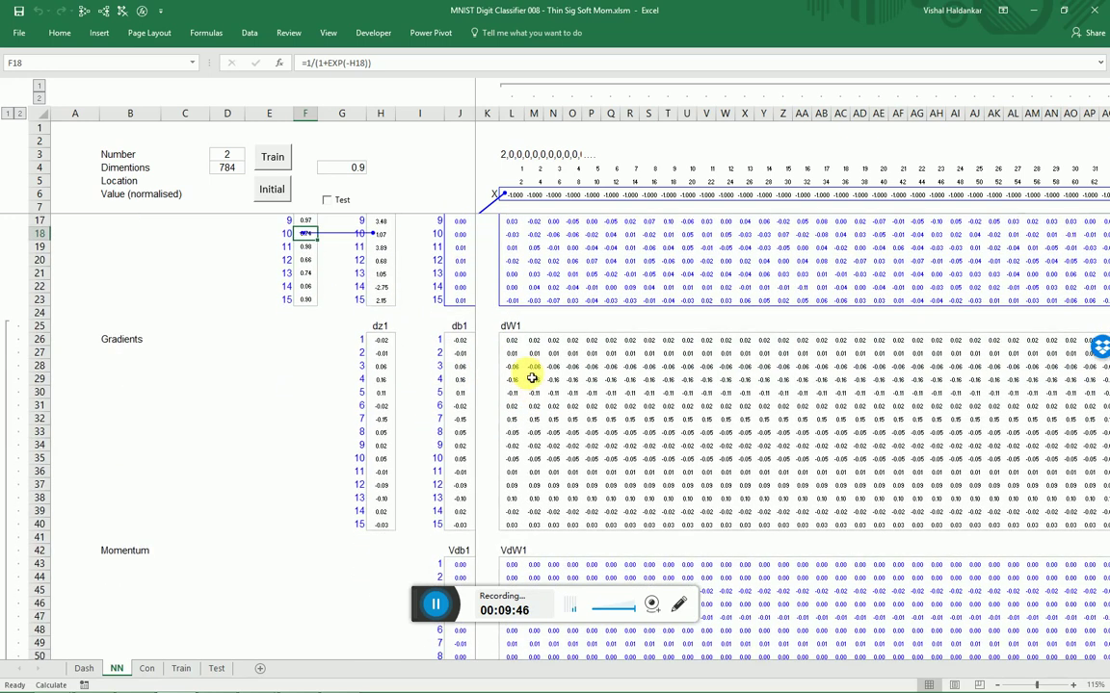
scroll(564, 450, down, 3)
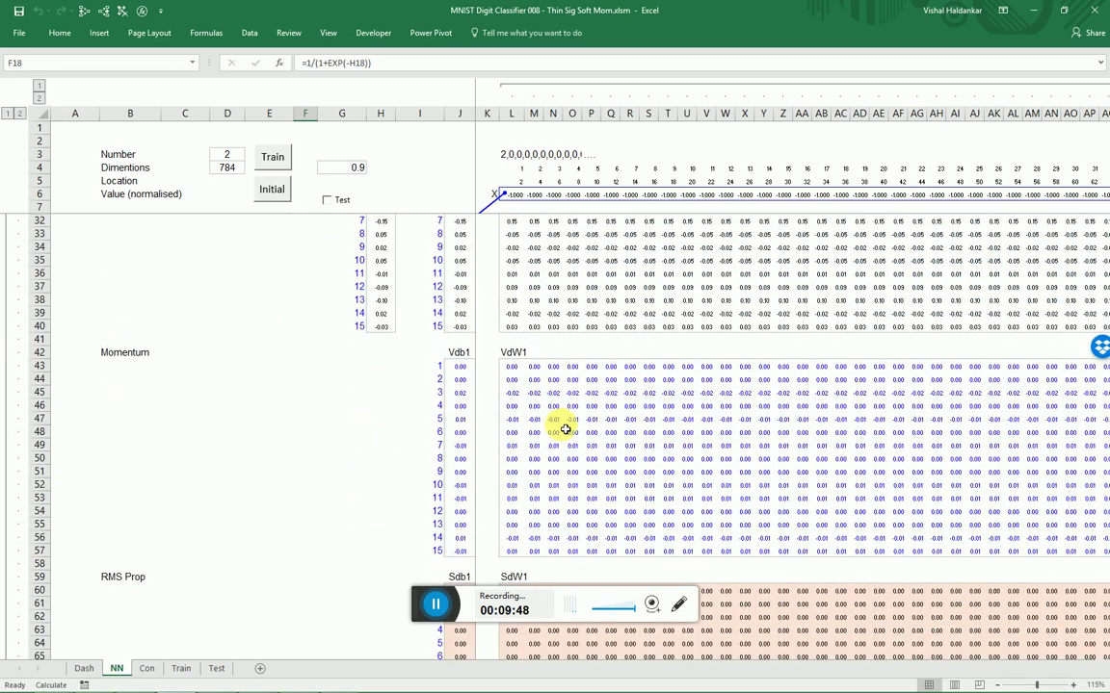
scroll(571, 421, down, 2)
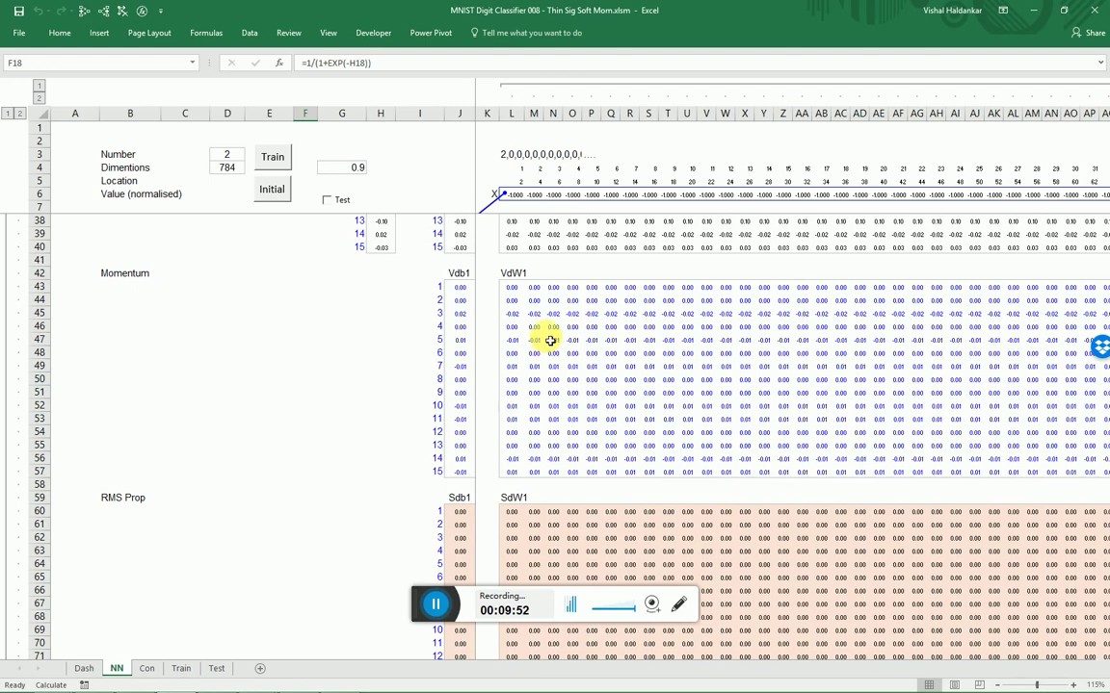
scroll(550, 340, down, 2)
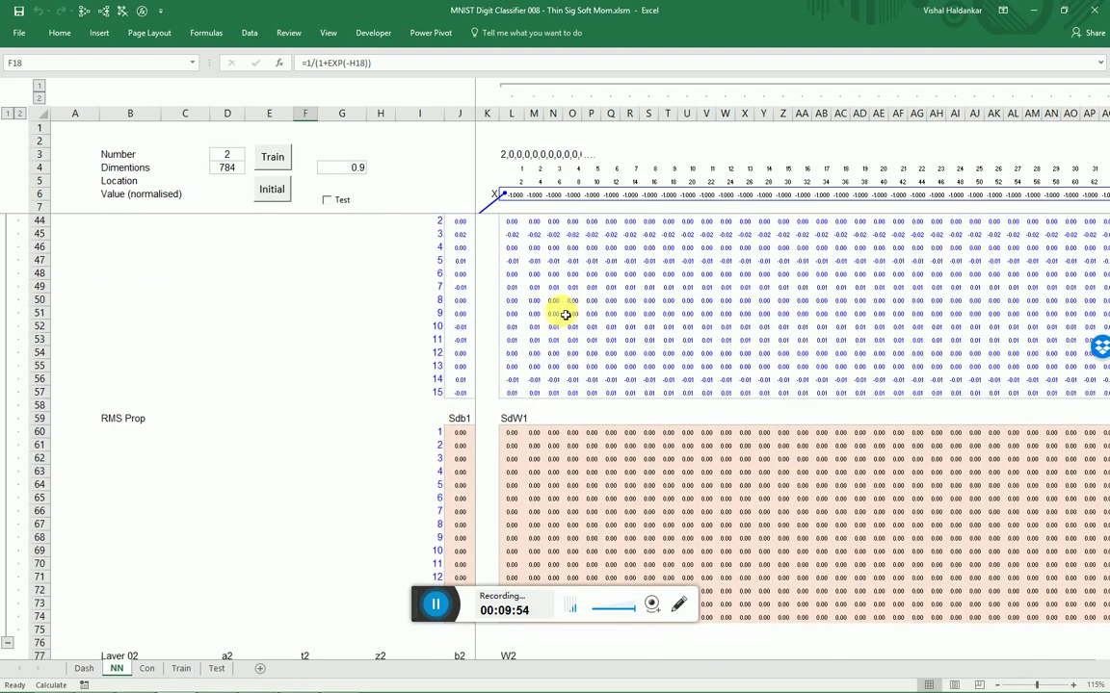
scroll(564, 314, down, 3)
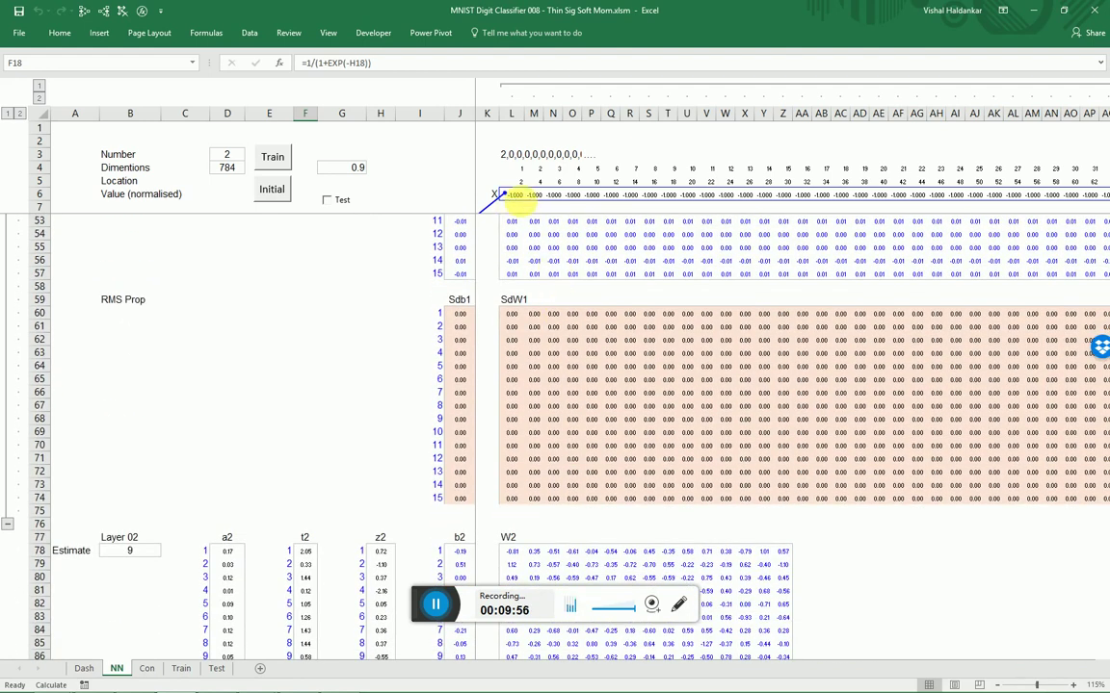
drag(520, 197, 601, 196)
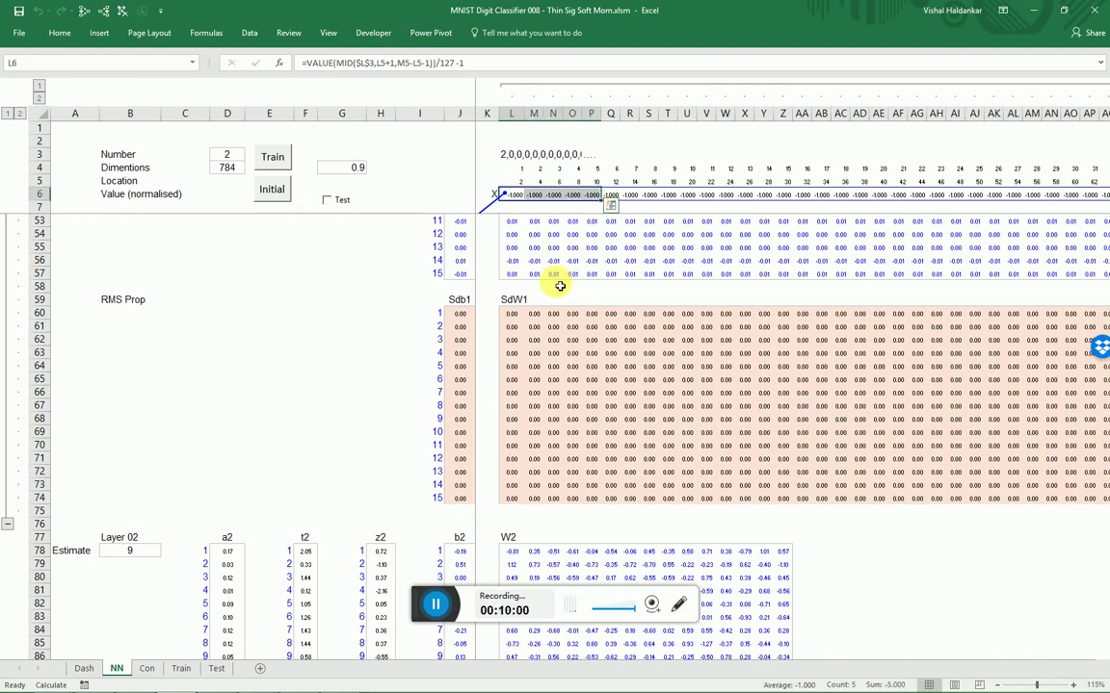
scroll(563, 341, down, 2)
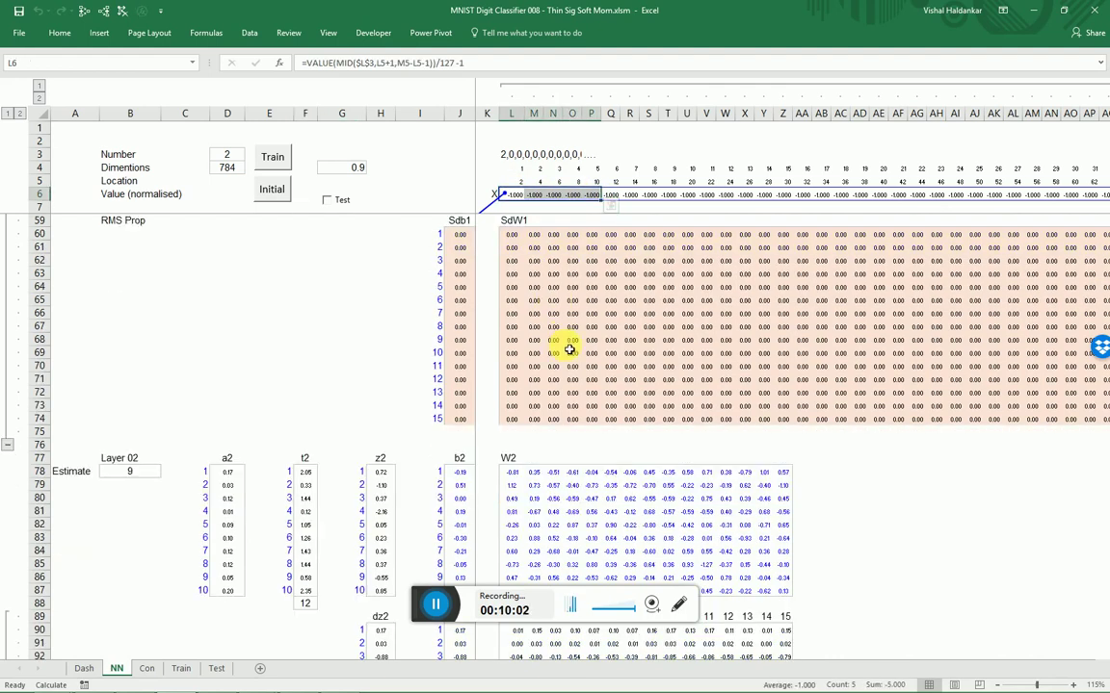
scroll(569, 350, down, 3)
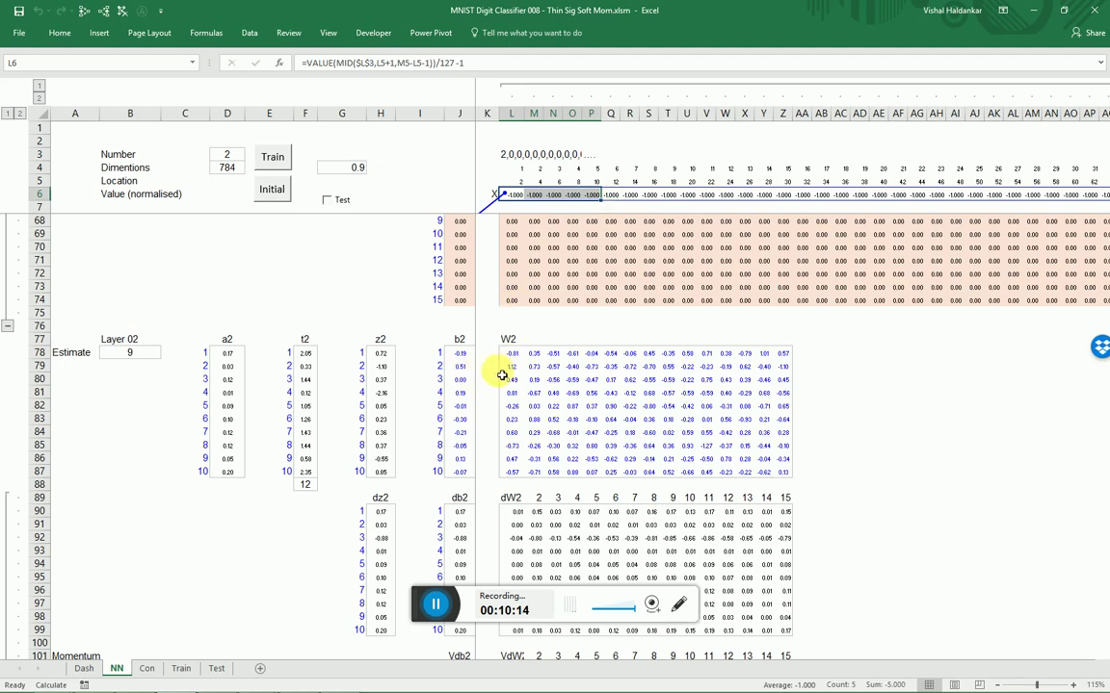
Check the b2 and W2 values, then trace the precedents of z2 in H82
drag(459, 379, 590, 416)
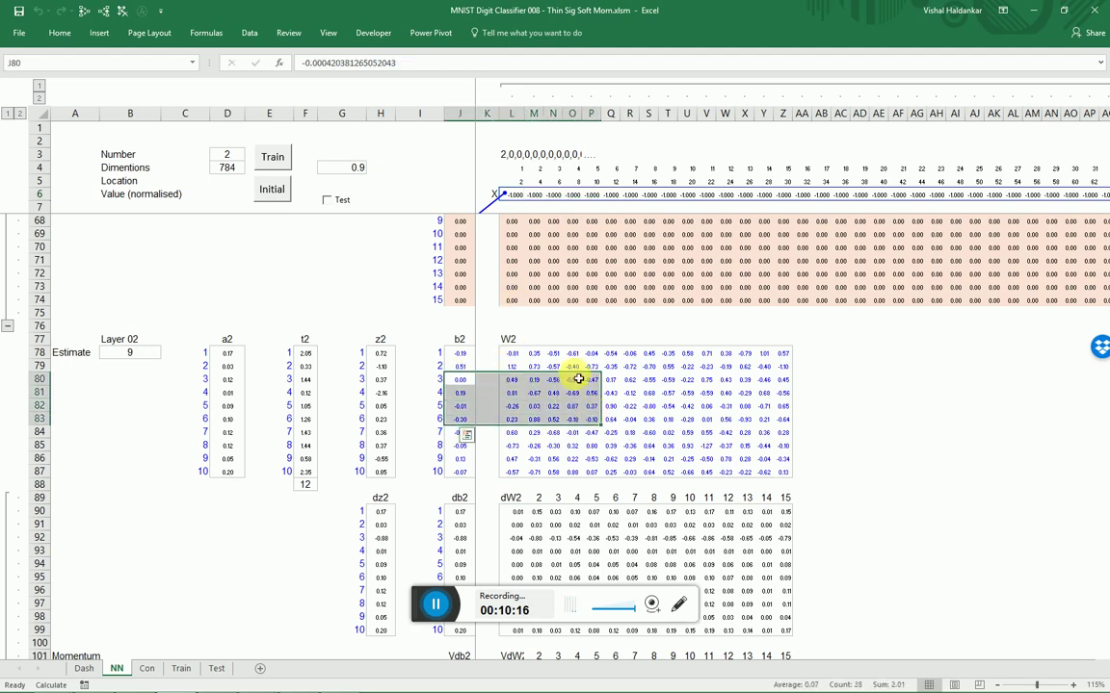
click(629, 380)
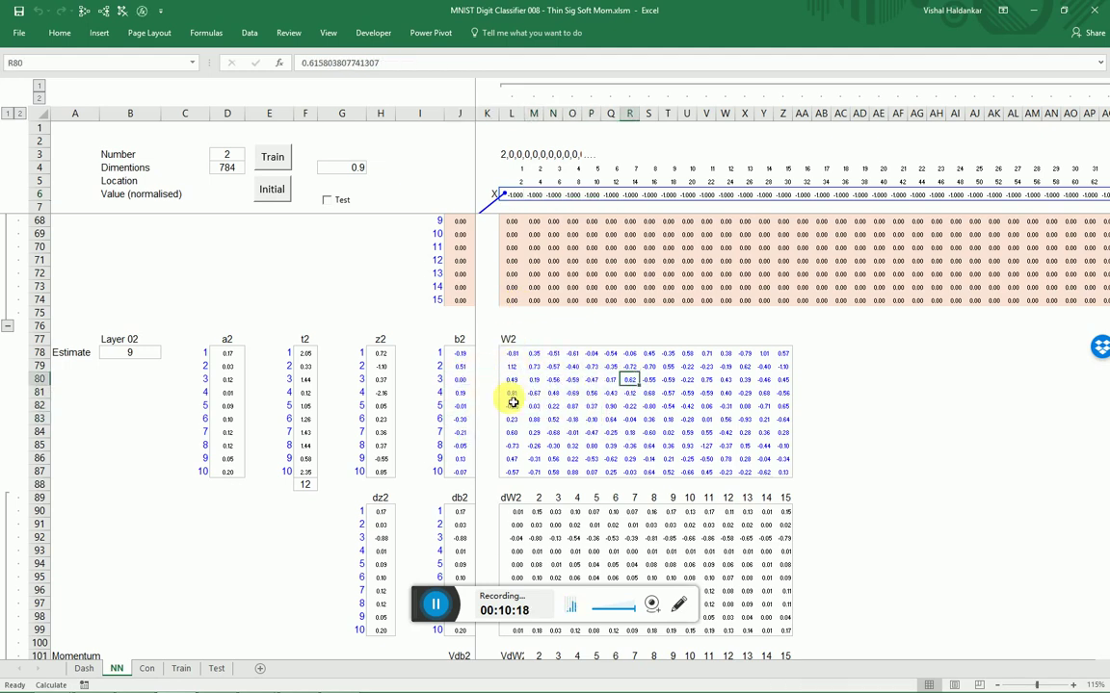
click(375, 407)
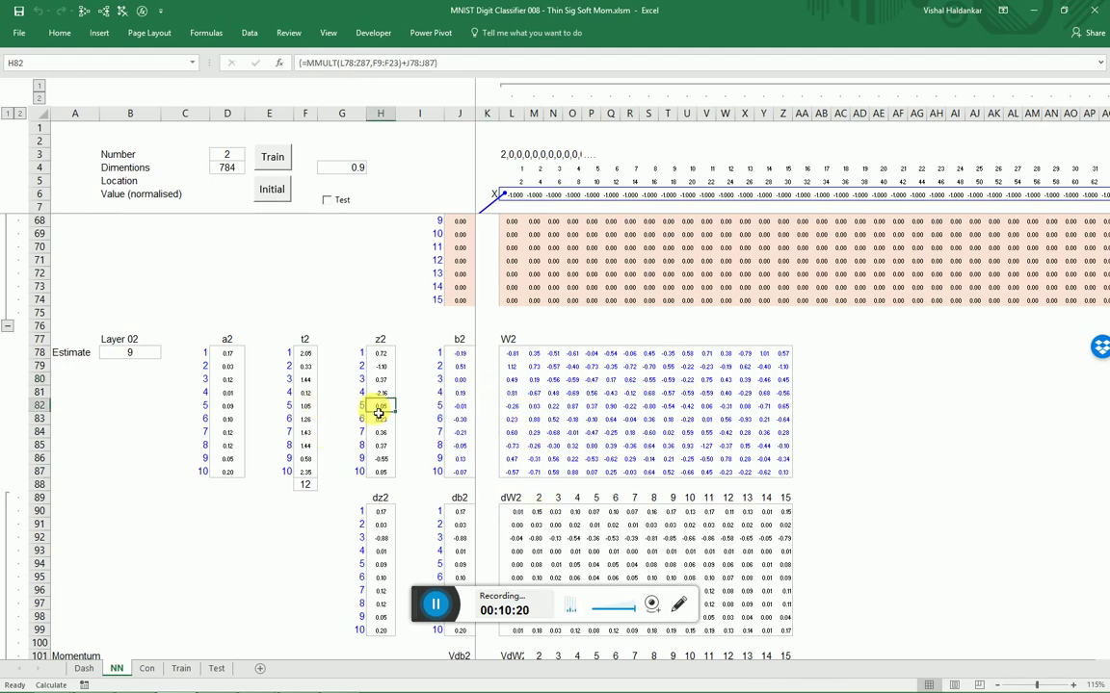
key(alt+4)
Scroll down to the Loss and Y block, showing 92% loss for target digit 2
scroll(439, 273, up, 15)
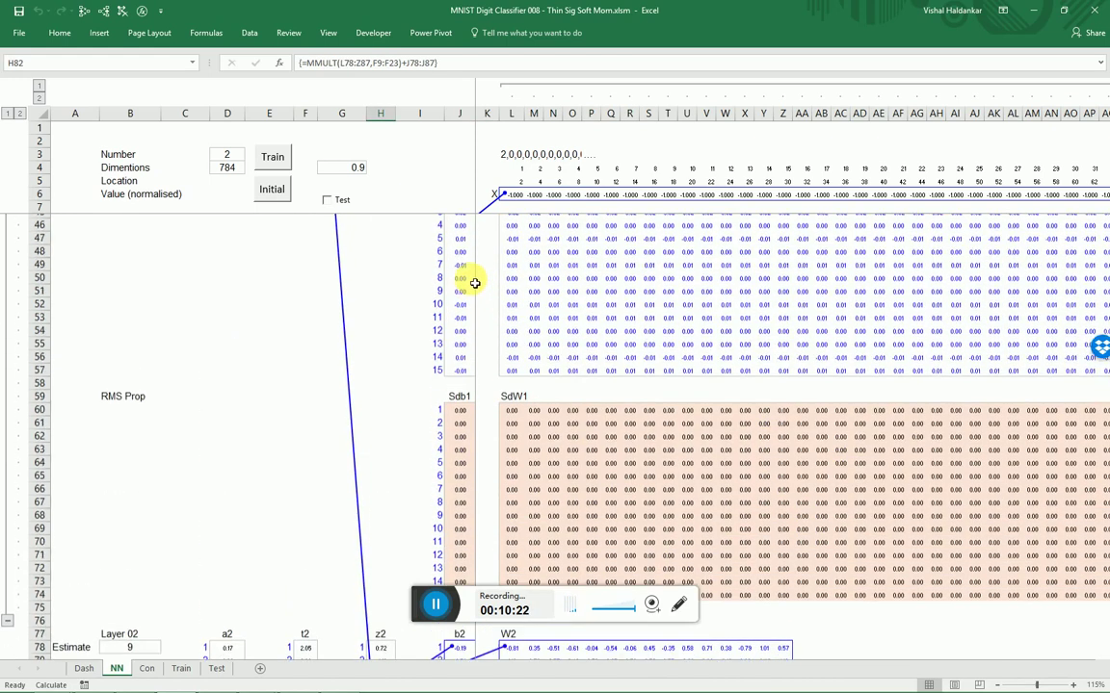
scroll(439, 273, up, 5)
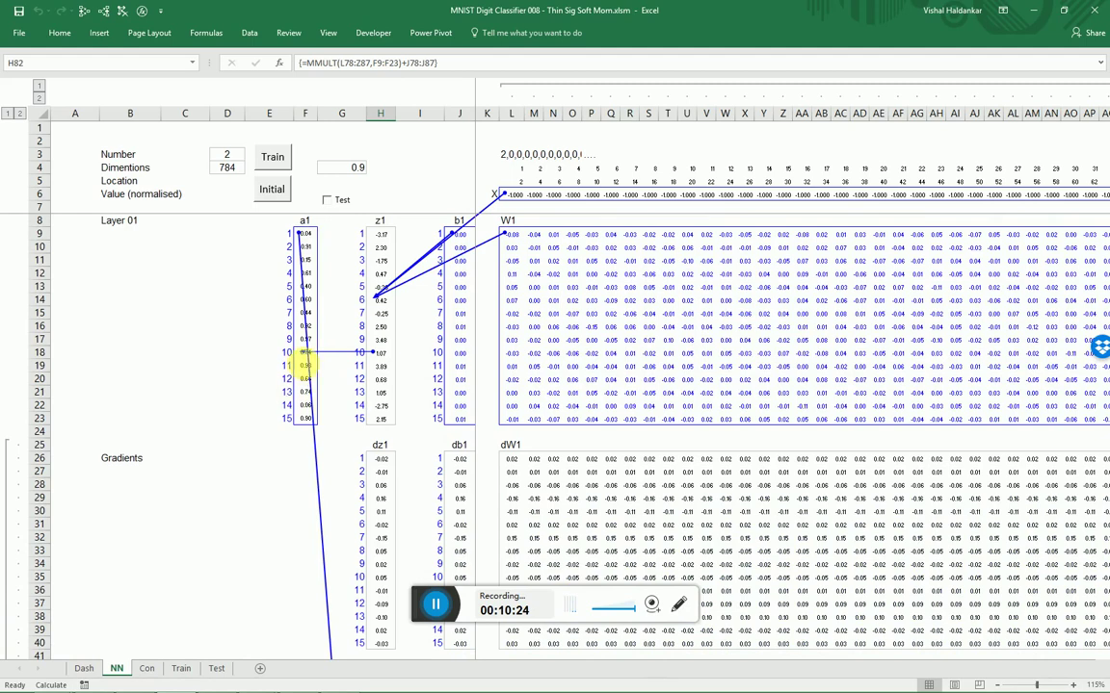
scroll(437, 458, down, 7)
scroll(436, 459, down, 19)
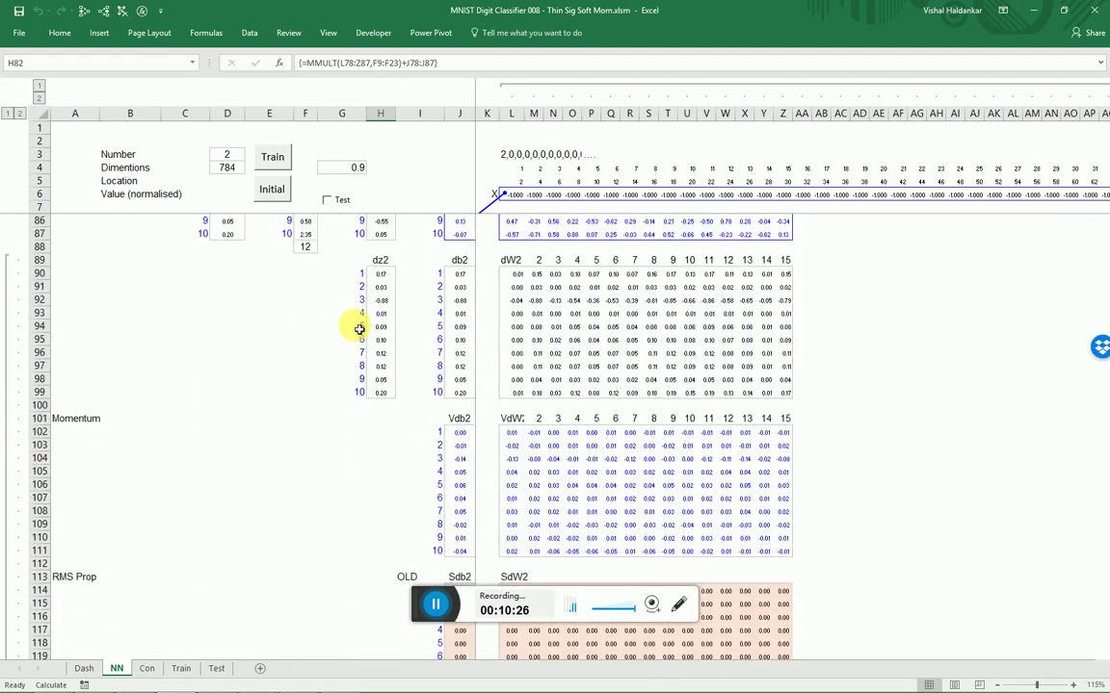
scroll(382, 343, up, 5)
scroll(383, 344, down, 3)
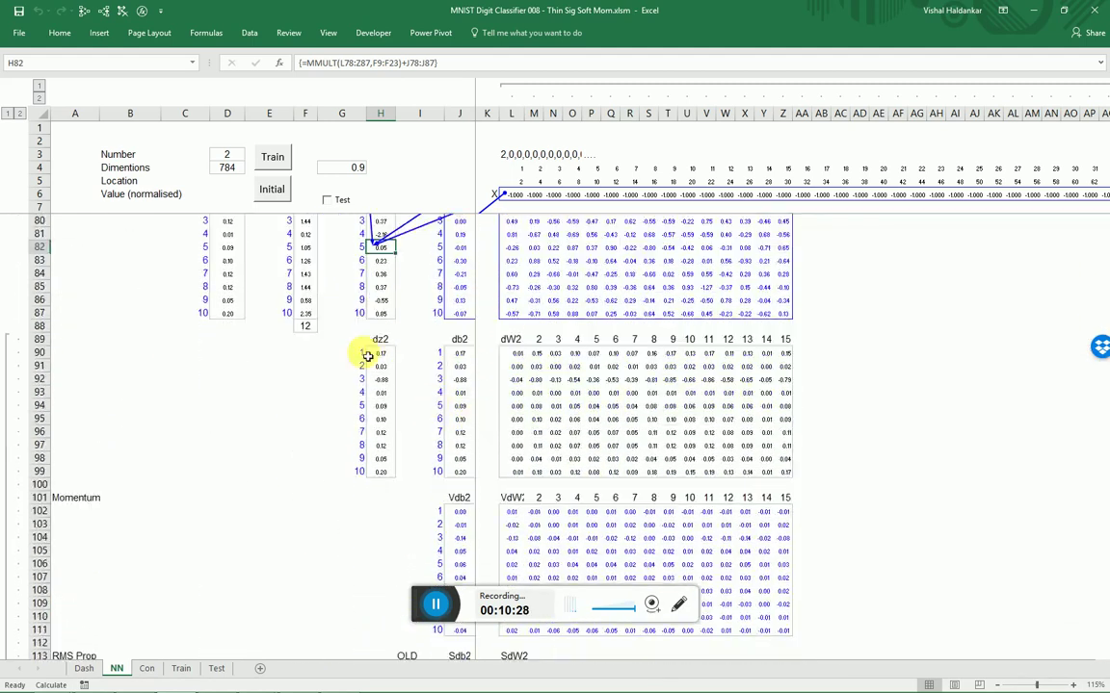
scroll(426, 364, down, 8)
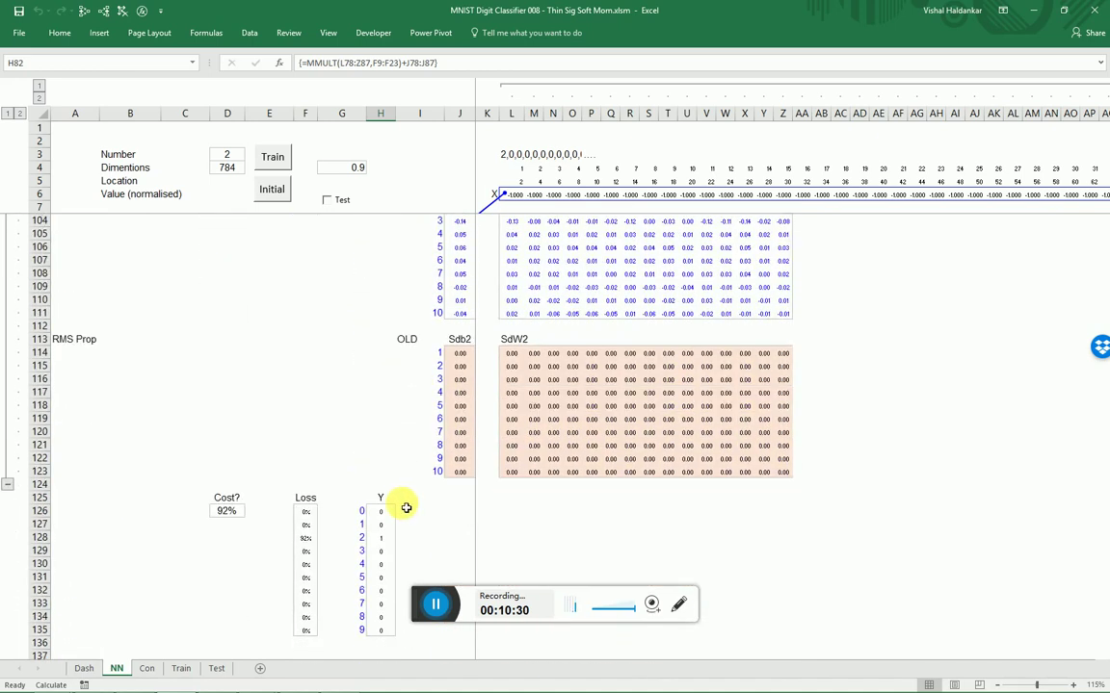
Check the one-hot Y IF formulas from H127, then begin tracing precedents of loss cell F132
click(385, 530)
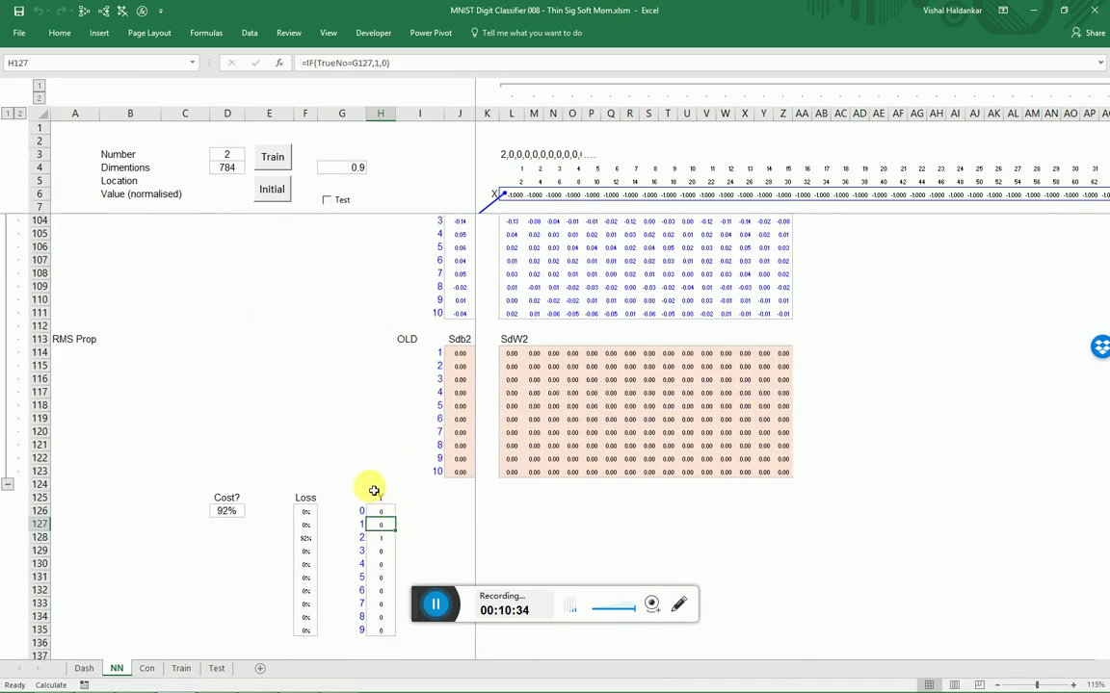
click(383, 538)
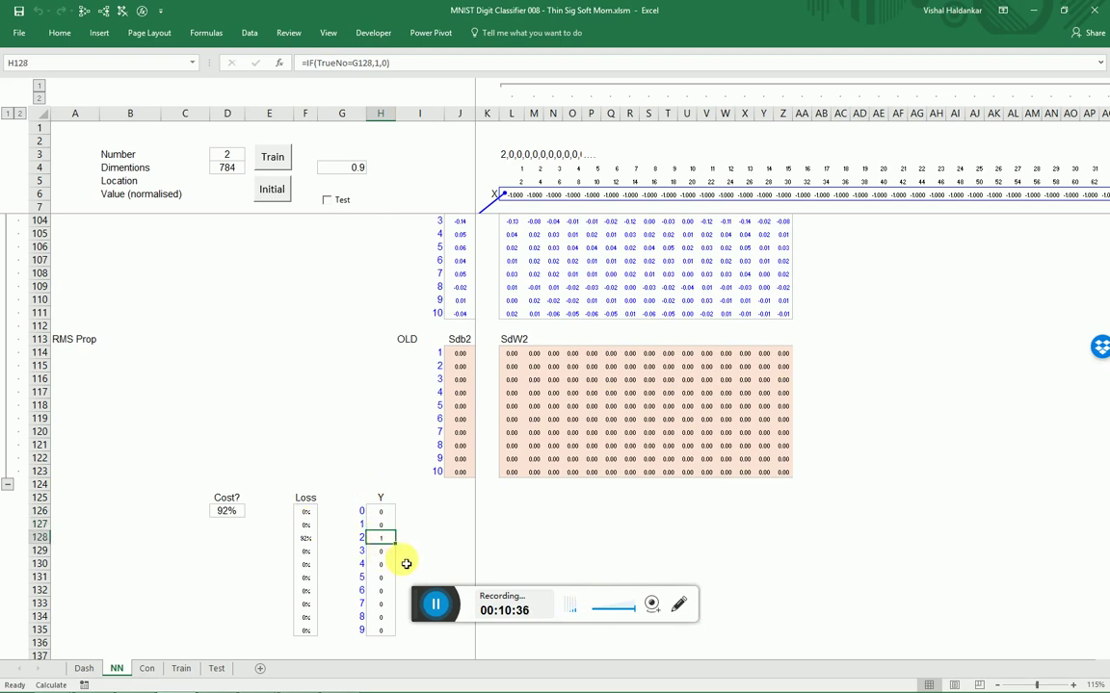
drag(306, 512, 303, 582)
click(305, 590)
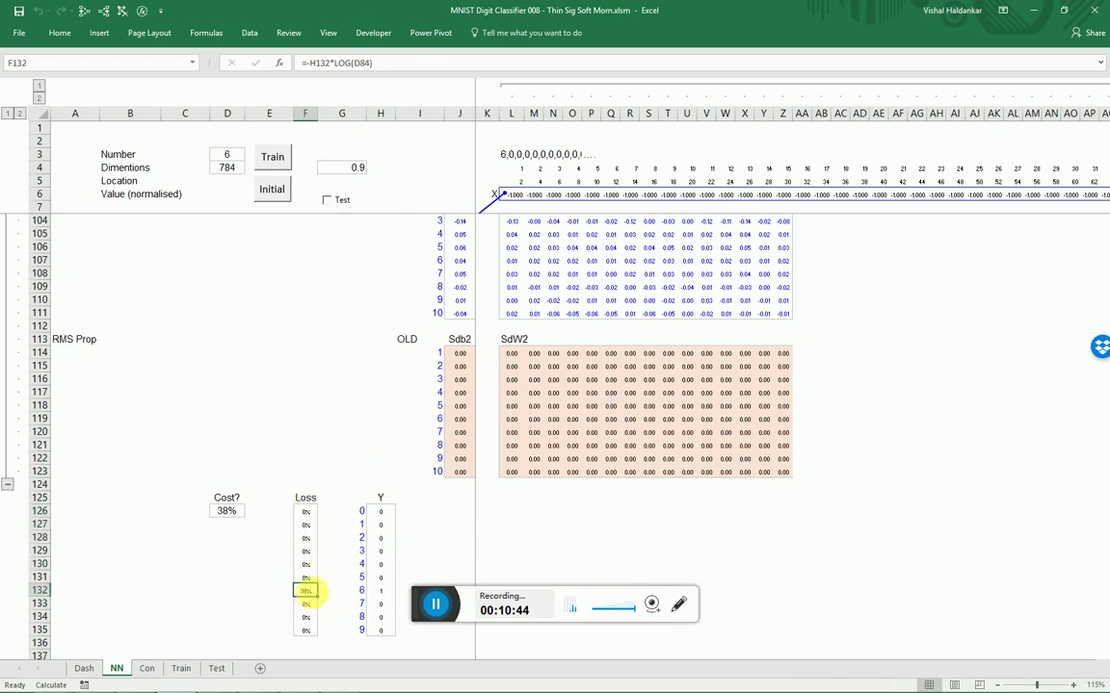
key(alt+m)
Finish tracing F132's precedents and inspect the a2 formula =F78/$F$88 in D78
key(p)
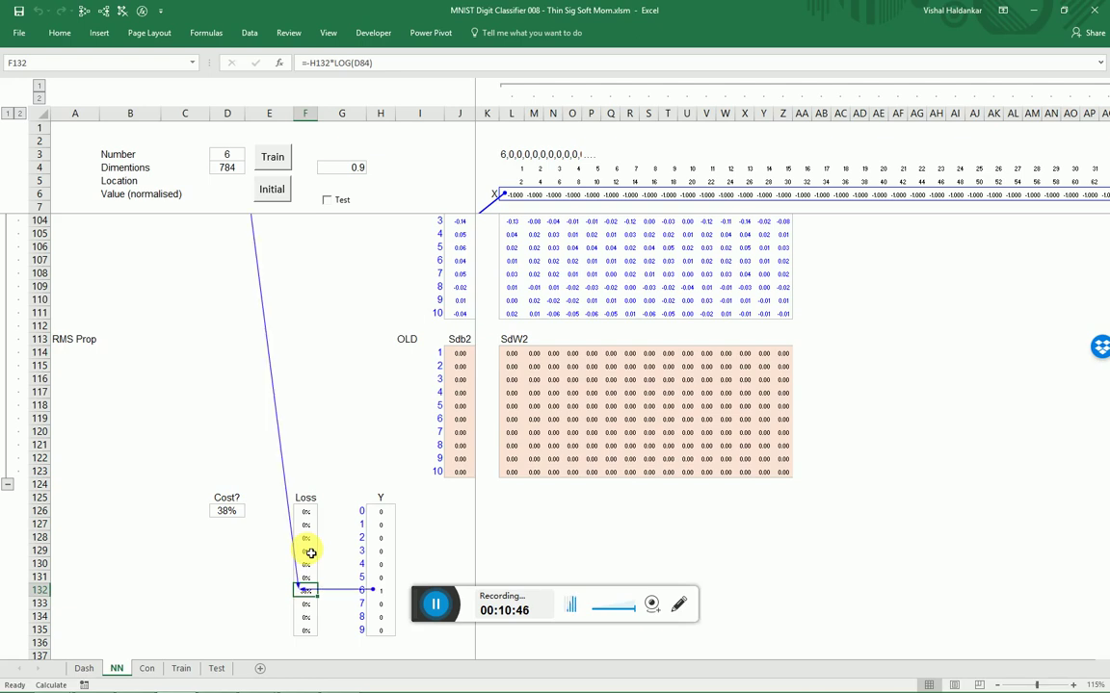
scroll(360, 457, up, 13)
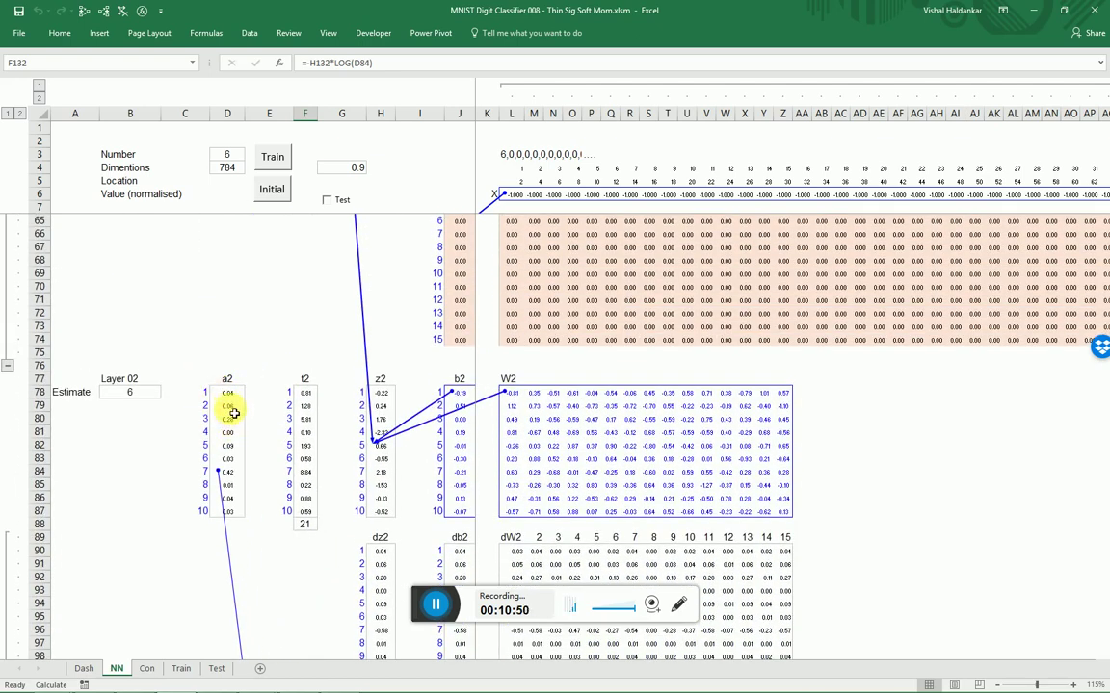
click(228, 392)
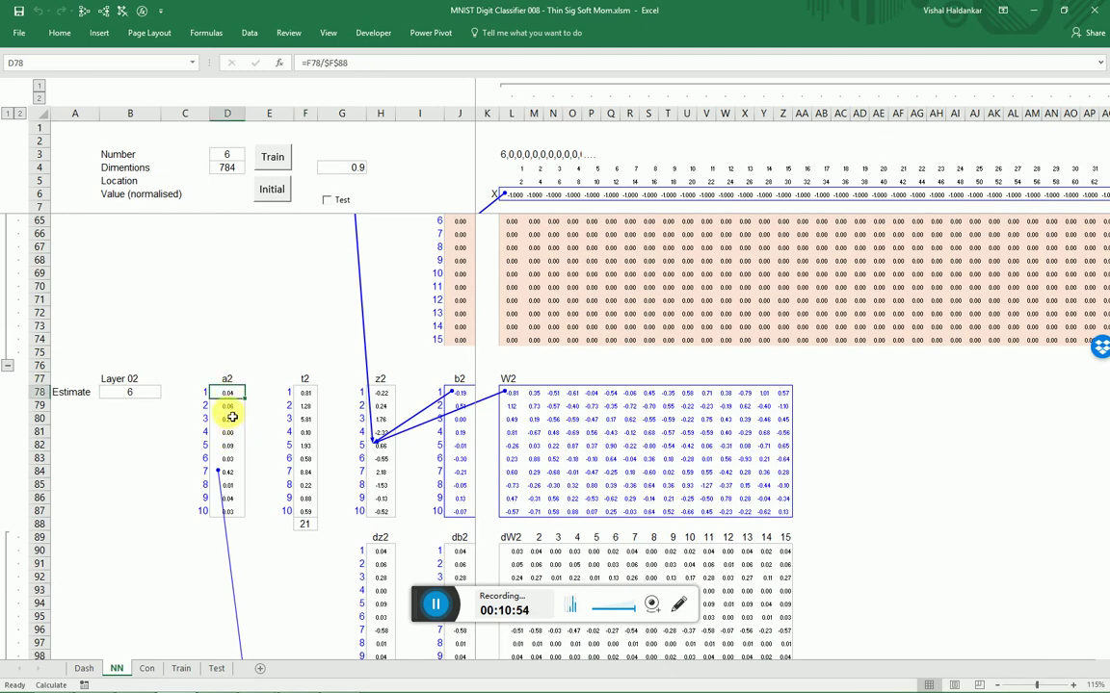
Scroll through the Momentum and RMS Prop blocks below Layer 02
scroll(236, 409, down, 11)
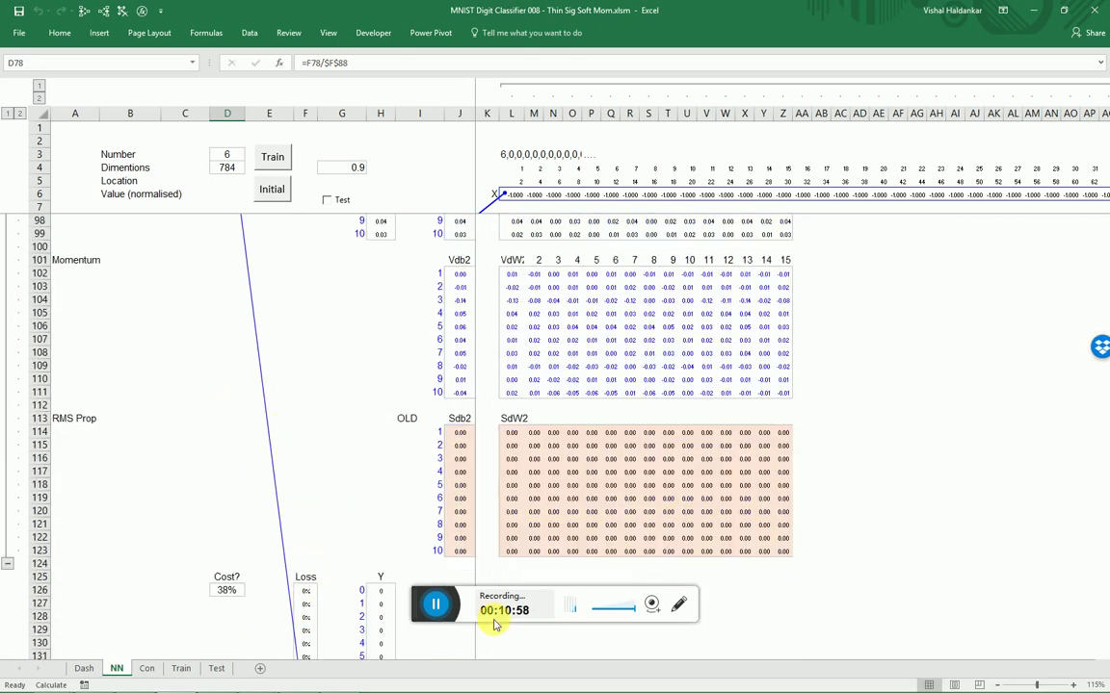
scroll(356, 470, down, 5)
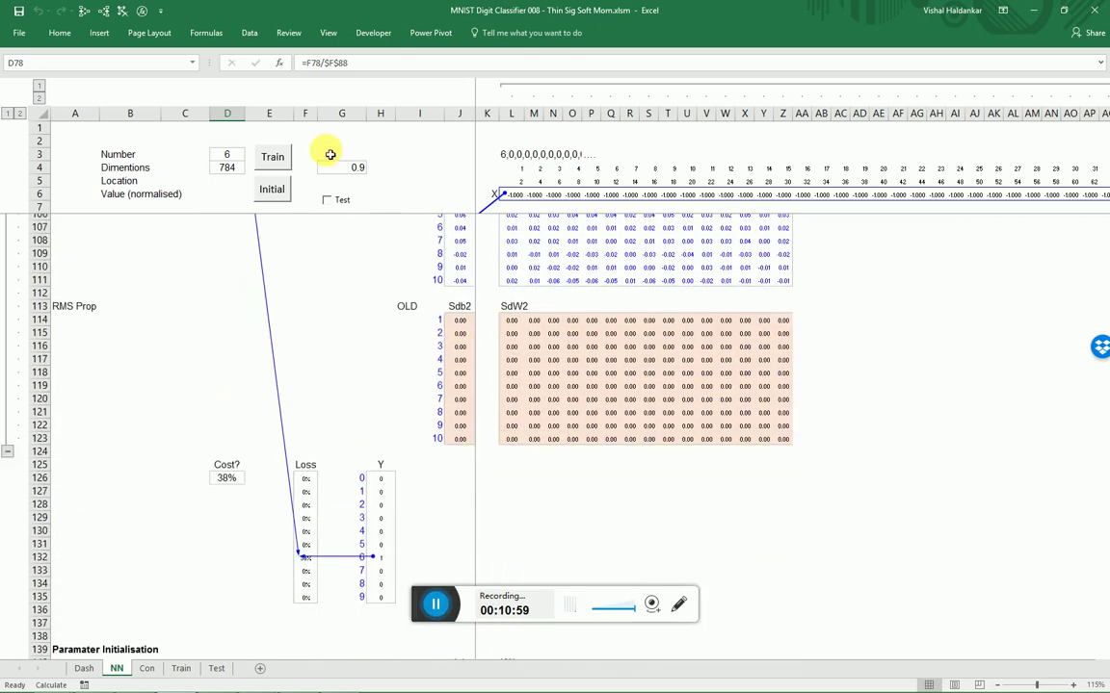
scroll(496, 391, up, 20)
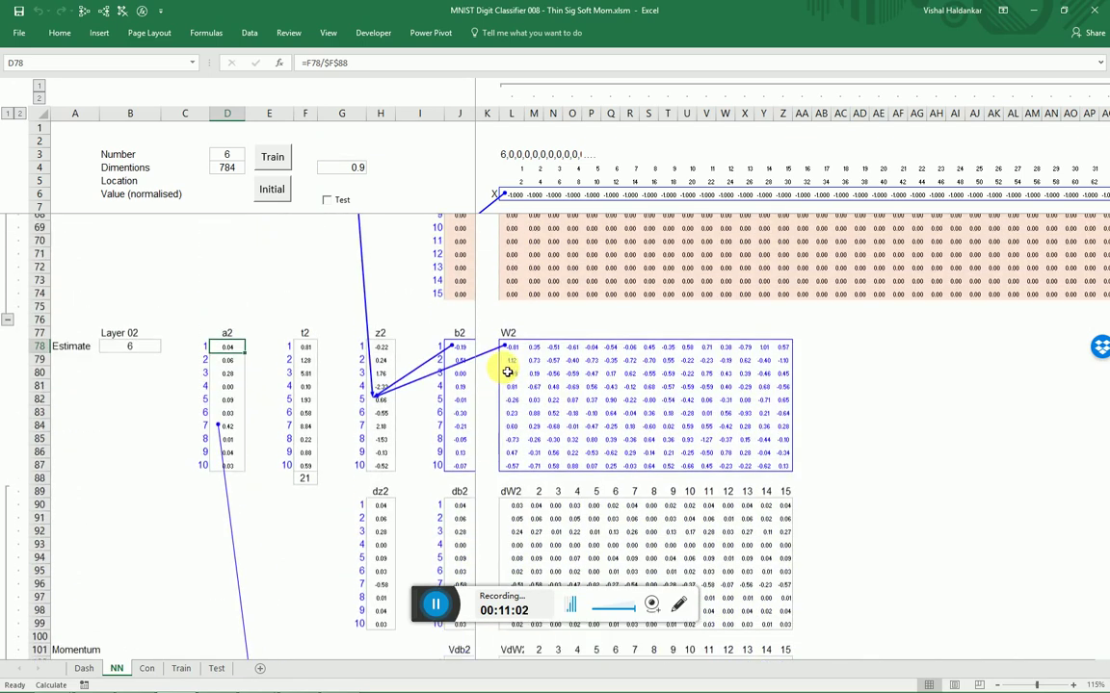
scroll(501, 352, down, 4)
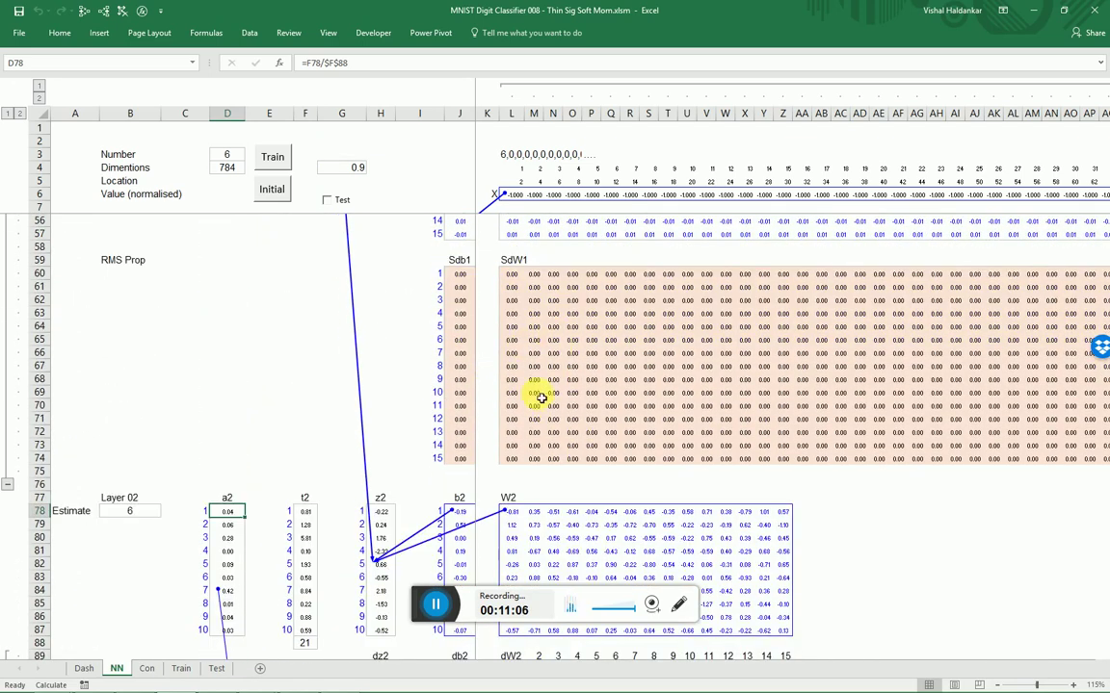
scroll(542, 398, down, 5)
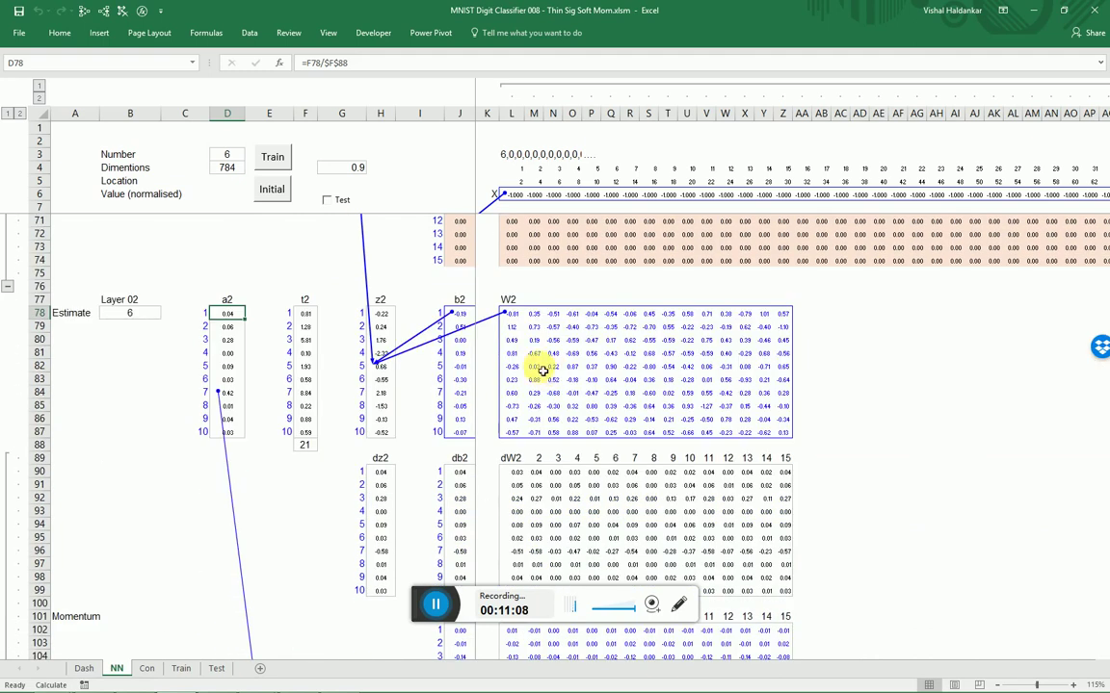
On the Dash sheet, run Test on the next digit, a 7 estimated as 9
click(85, 668)
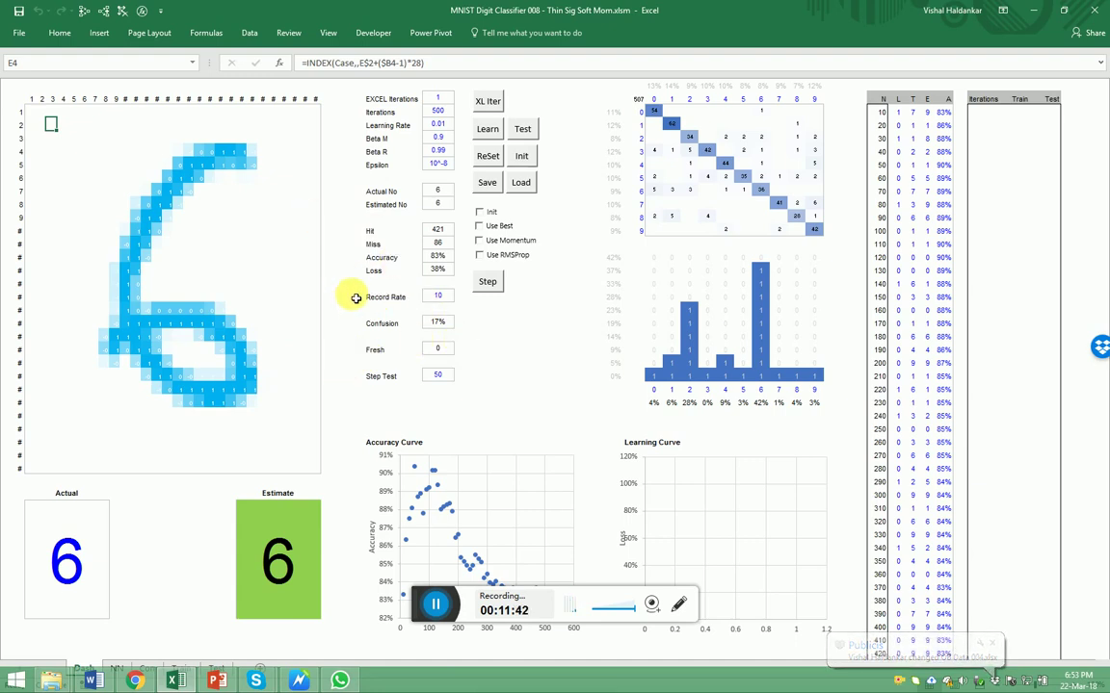
click(525, 129)
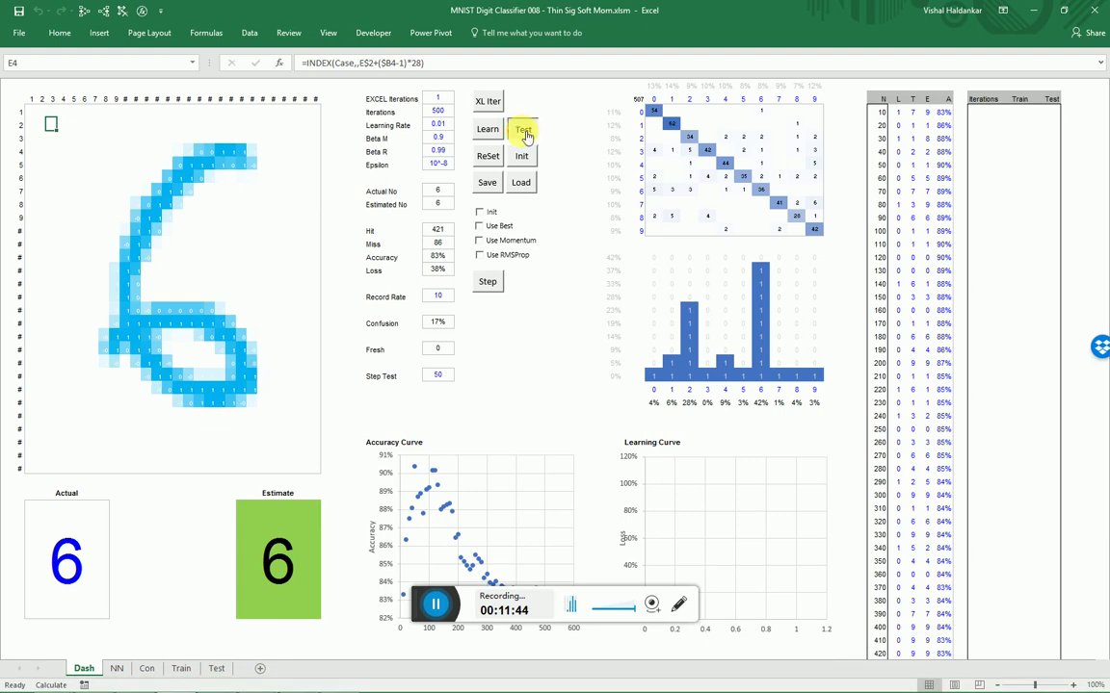